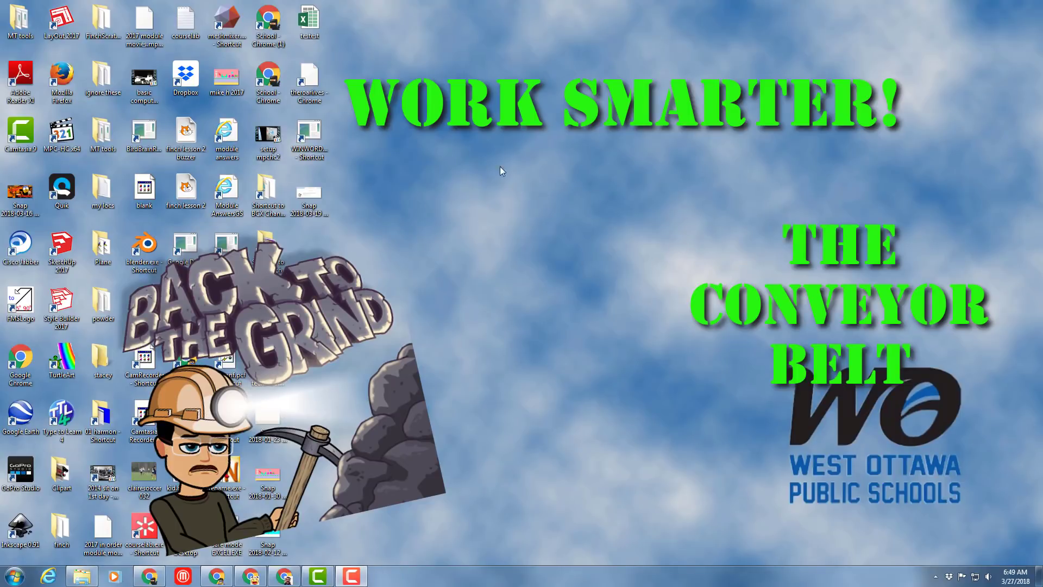
- Open the blank PHZ file from the MT tools folder in Phun and maximize the window
double_click(19, 22)
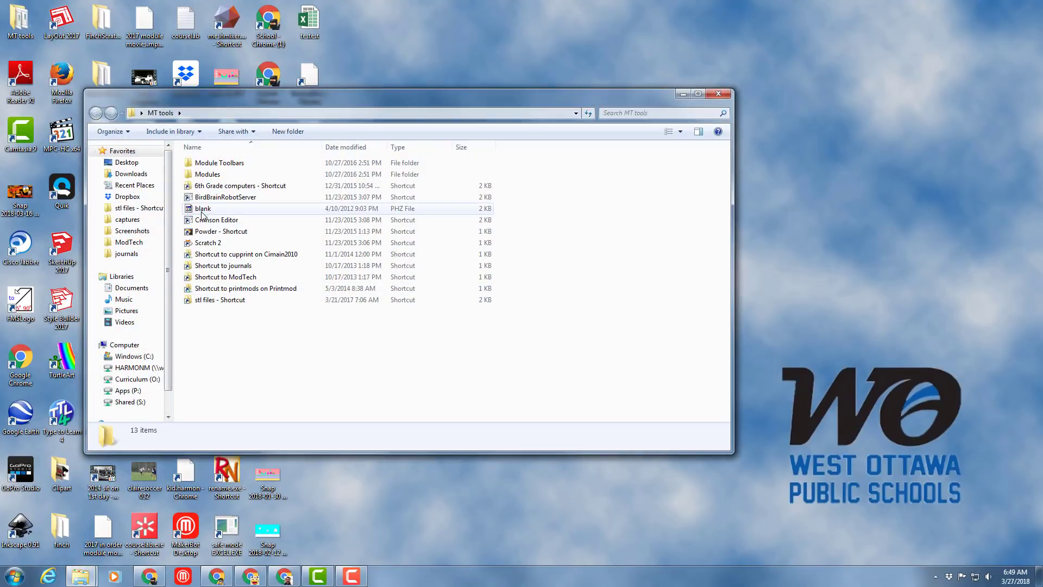
double_click(201, 209)
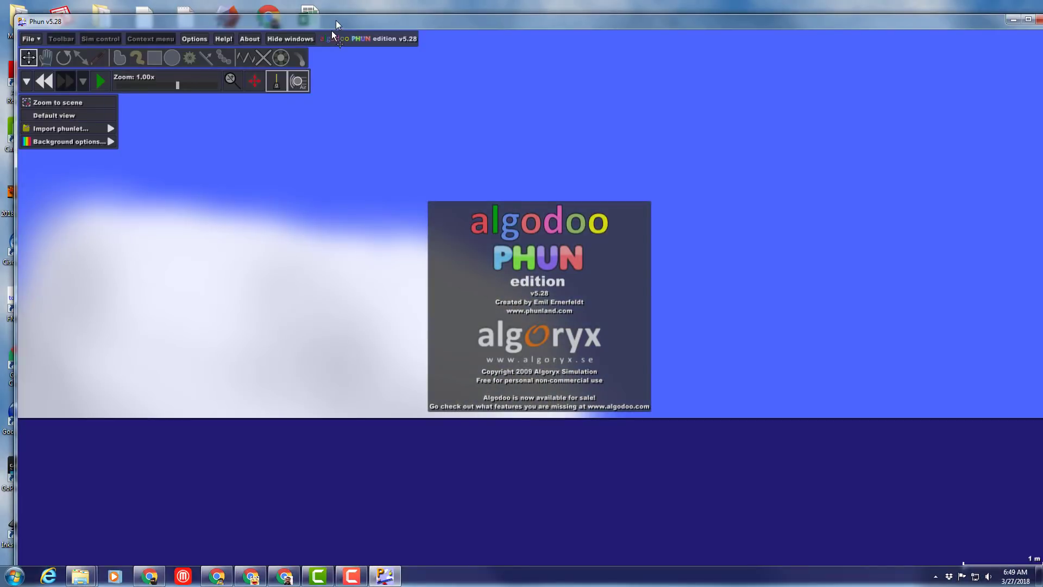
double_click(334, 25)
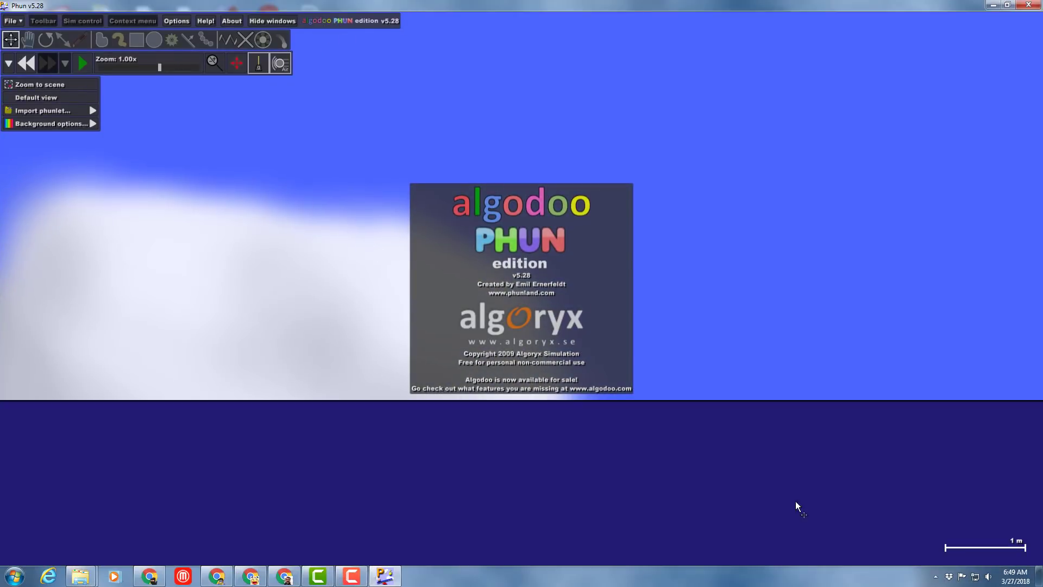
- Dismiss the splash screen, zoom out to 0.25x and pan down to show more sky
scroll(301, 269, "down", 6)
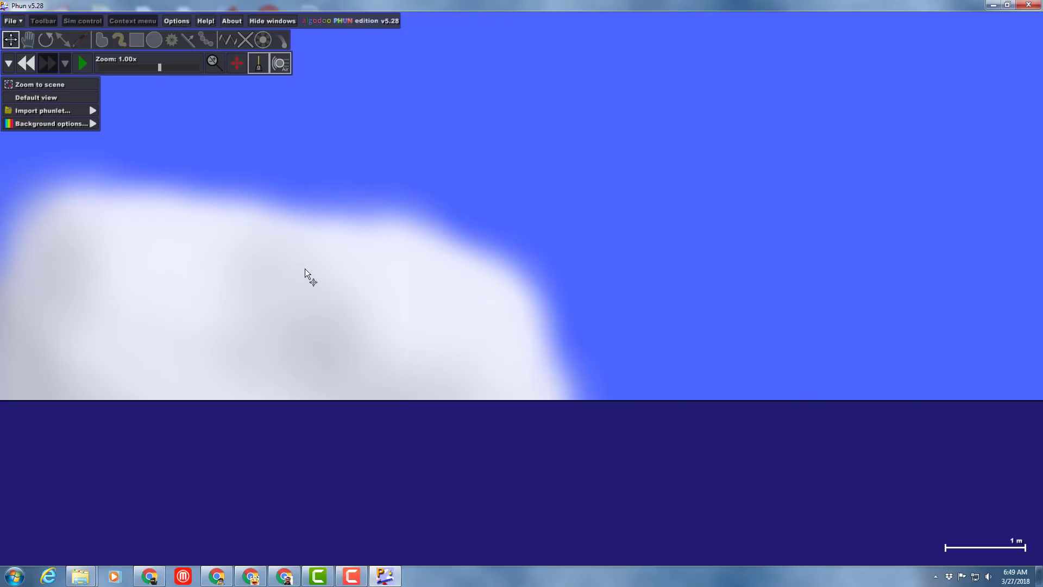
scroll(299, 243, "down", 4)
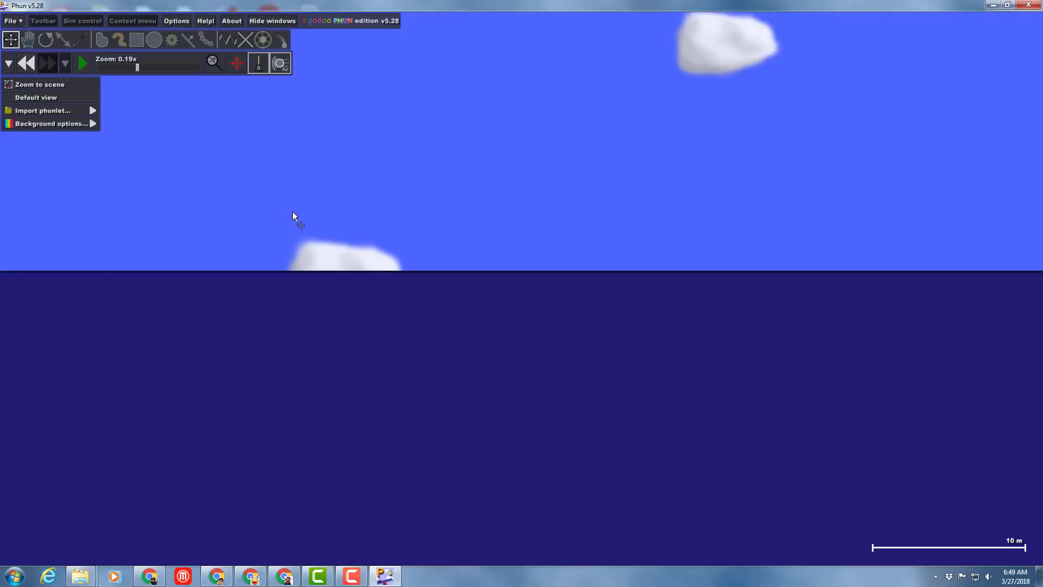
scroll(291, 211, "up", 2)
left_click_drag(292, 210, 301, 366)
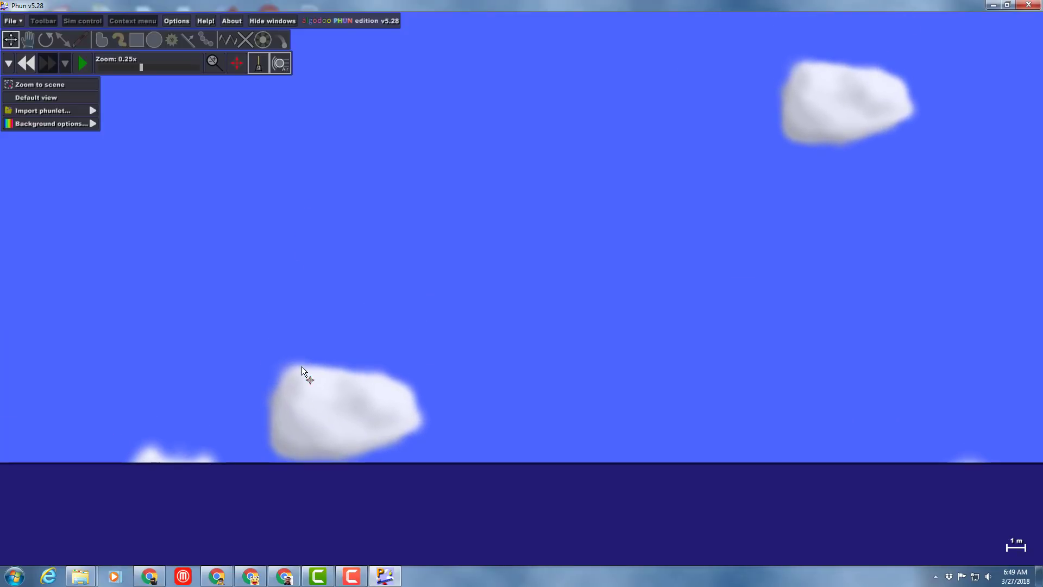
mouse_move(320, 198)
left_mouse_down()
mouse_move(317, 227)
mouse_move(322, 204)
left_mouse_up()
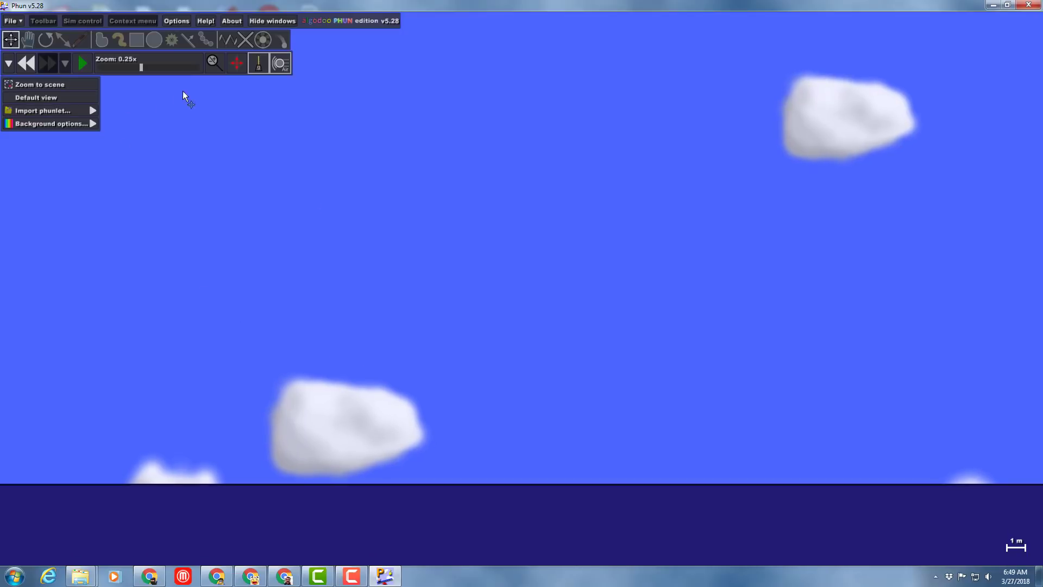
- Draw a hinged gear in the upper-left sky and select it with its hinge
left_click(173, 39)
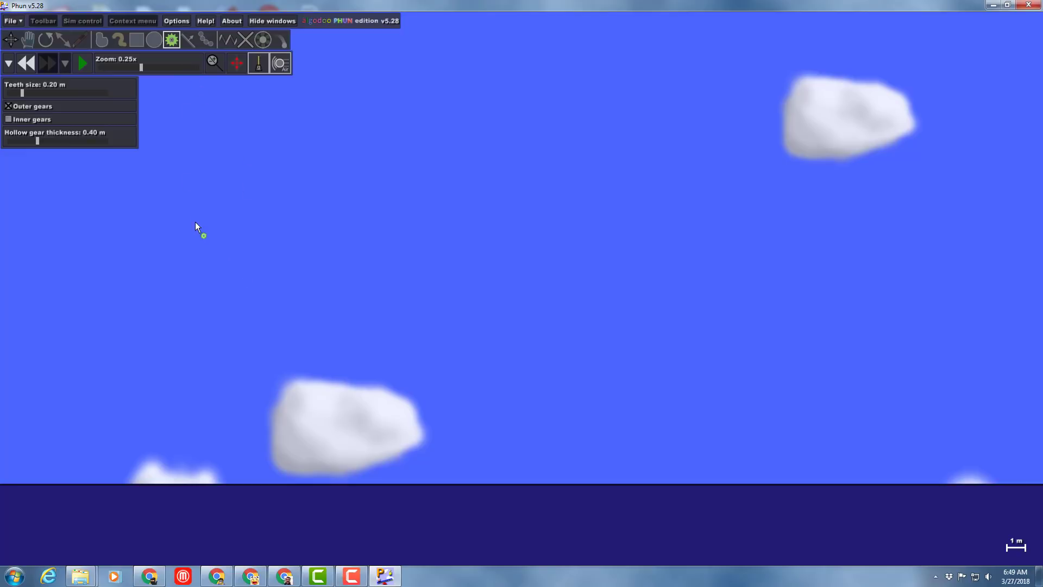
left_click_drag(295, 243, 310, 262)
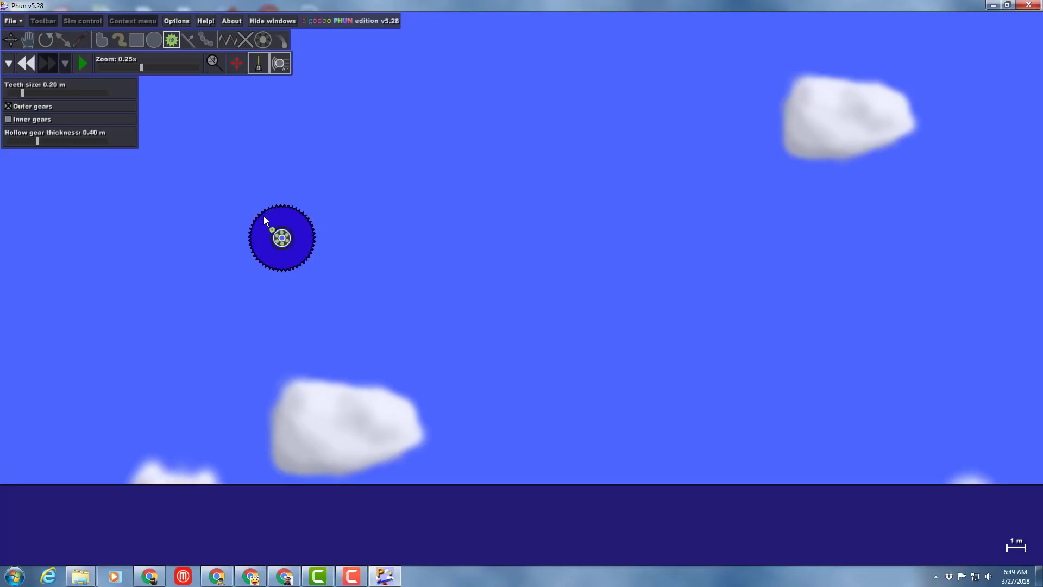
left_click(135, 42)
mouse_move(181, 134)
left_mouse_down()
mouse_move(214, 212)
mouse_move(402, 297)
mouse_move(351, 313)
left_mouse_up()
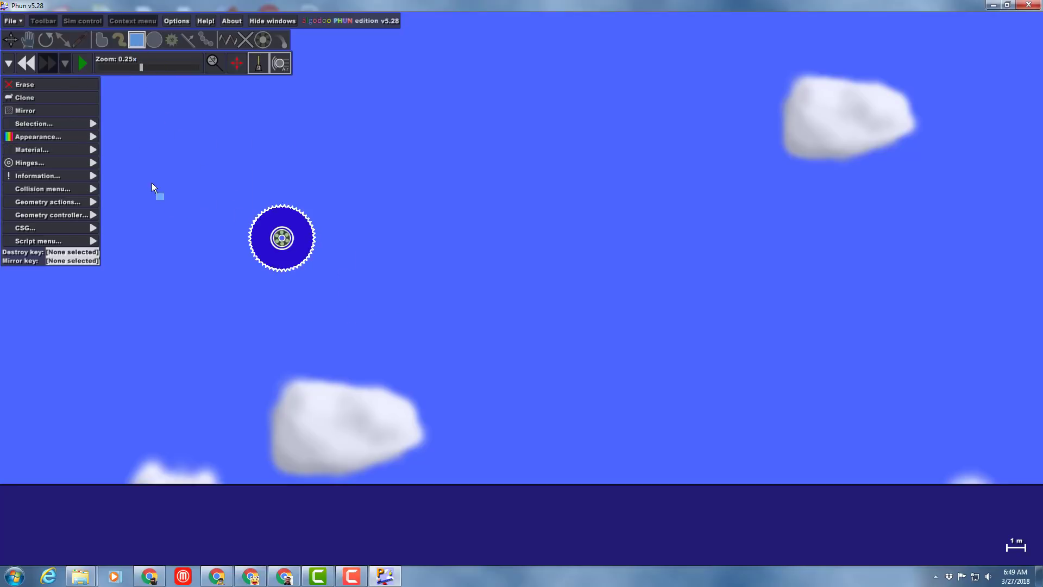
- Make the gear's hinge a reversed motor at 5.7 rpm with 9000 Nm strength
left_click(74, 164)
left_click(109, 182)
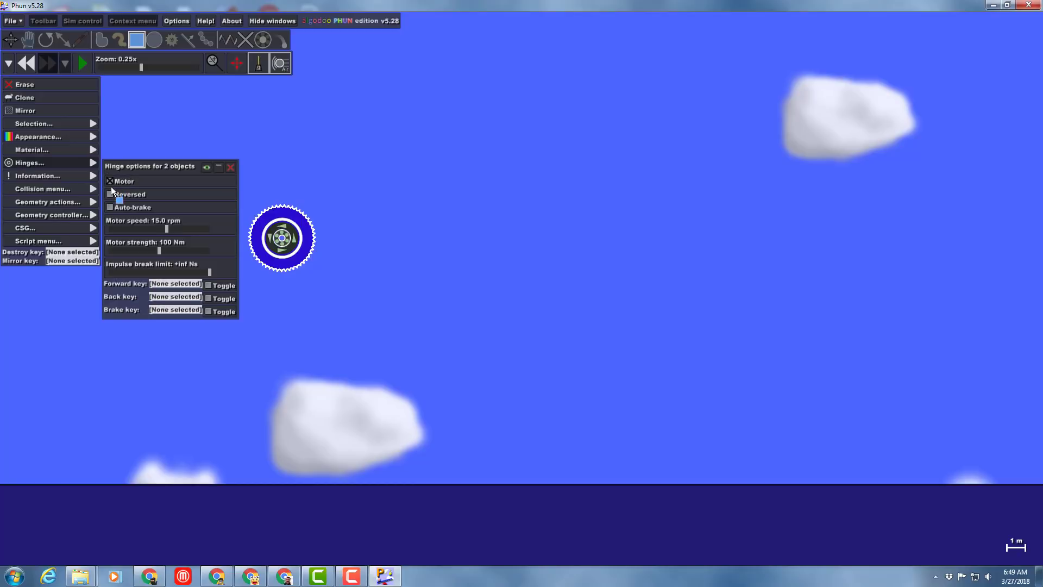
left_click(110, 194)
left_click_drag(165, 230, 157, 229)
left_click_drag(159, 250, 187, 252)
- Clone the motorized gear and move the copy far to the right
left_click(247, 169)
left_click_drag(219, 156, 351, 299)
left_click(48, 99)
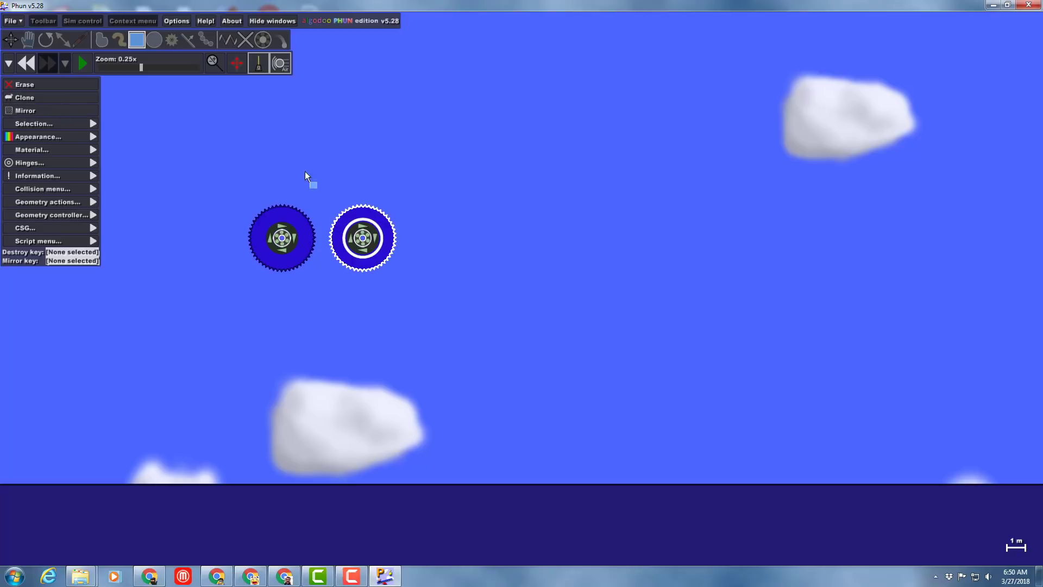
mouse_move(391, 242)
left_mouse_down()
mouse_move(639, 240)
mouse_move(540, 237)
mouse_move(610, 233)
mouse_move(611, 251)
left_mouse_up()
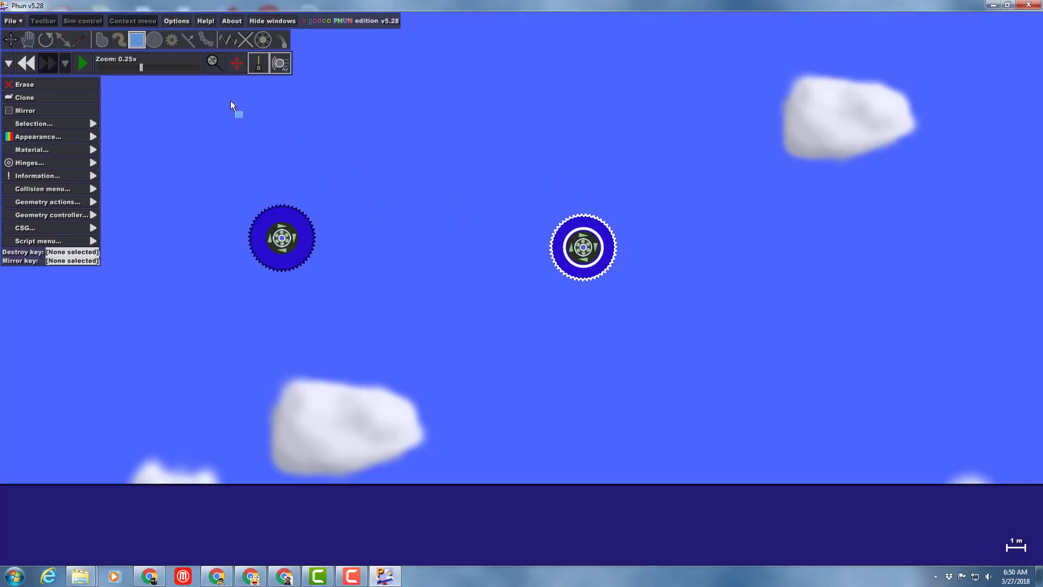
left_click(207, 36)
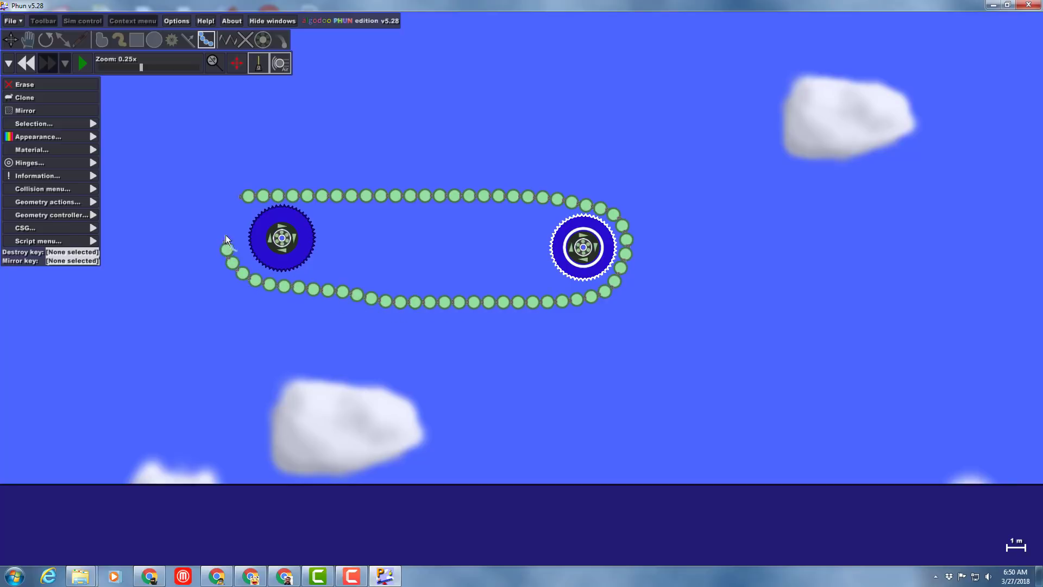
- Close the chain loop around both gears, zooming in and out to check the joint
scroll(249, 198, "up", 5)
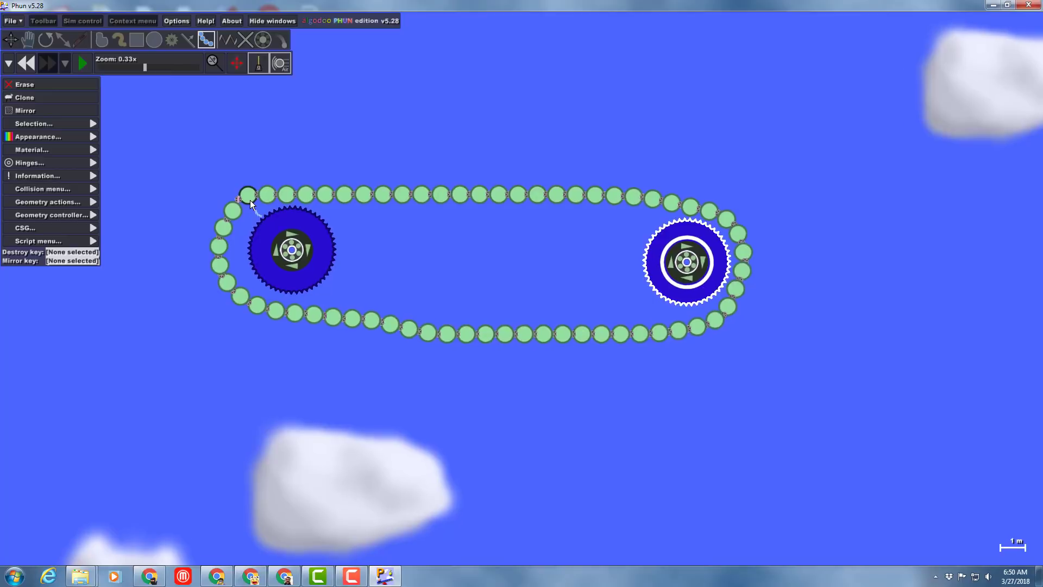
scroll(239, 196, "up", 3)
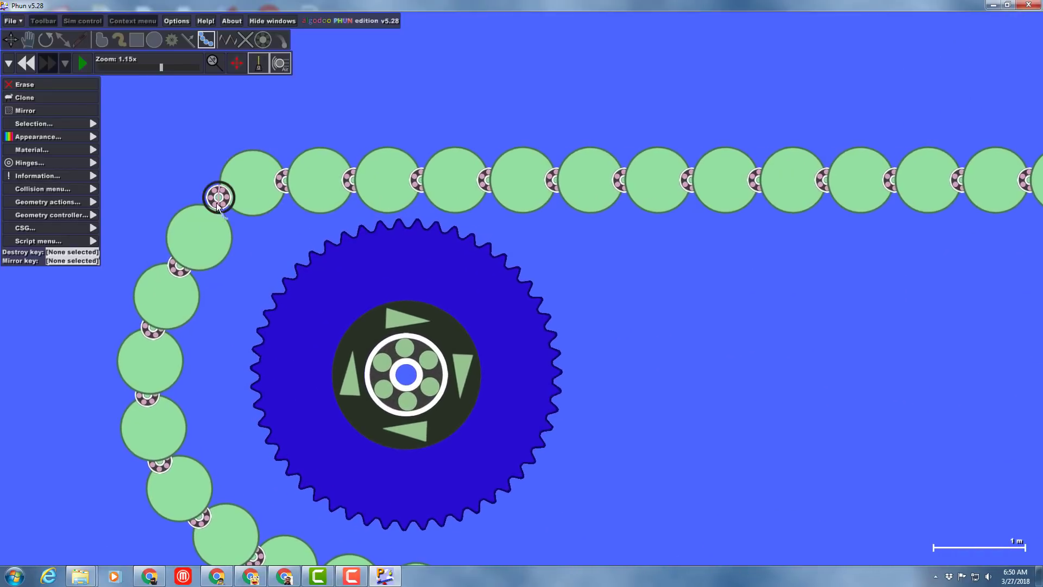
scroll(233, 204, "down", 4)
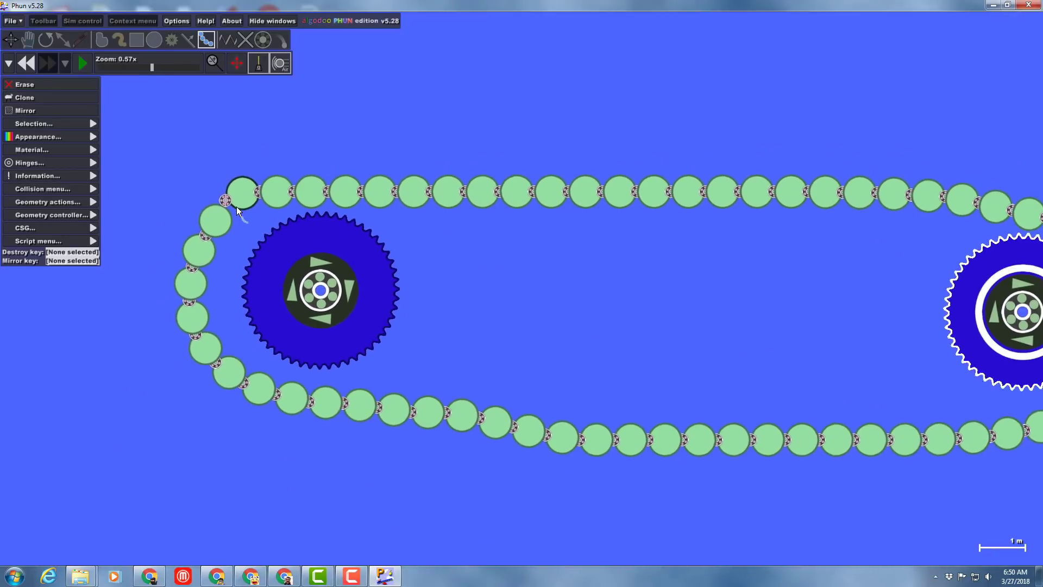
- Drag the left gear to tighten the chain loop, then select the right gear and zoom out
left_click(138, 40)
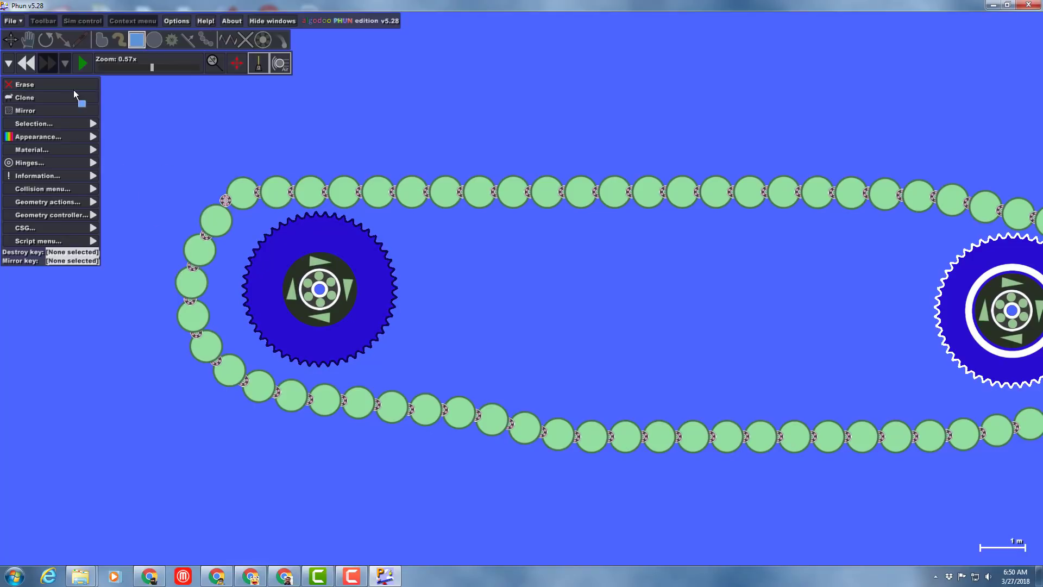
left_click(288, 235)
scroll(317, 256, "down", 1)
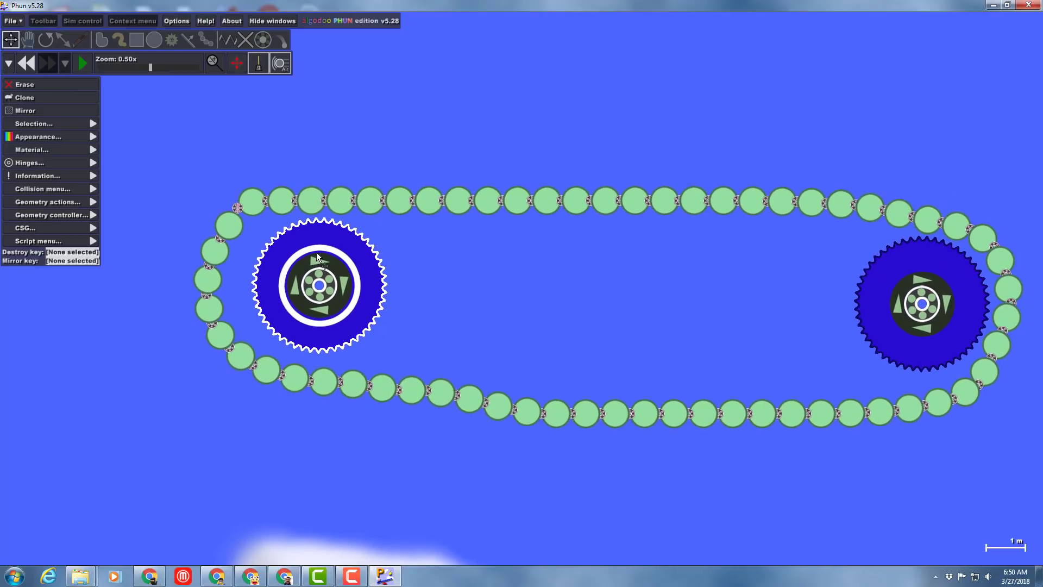
left_click_drag(319, 237, 287, 232)
scroll(531, 296, "down", 3)
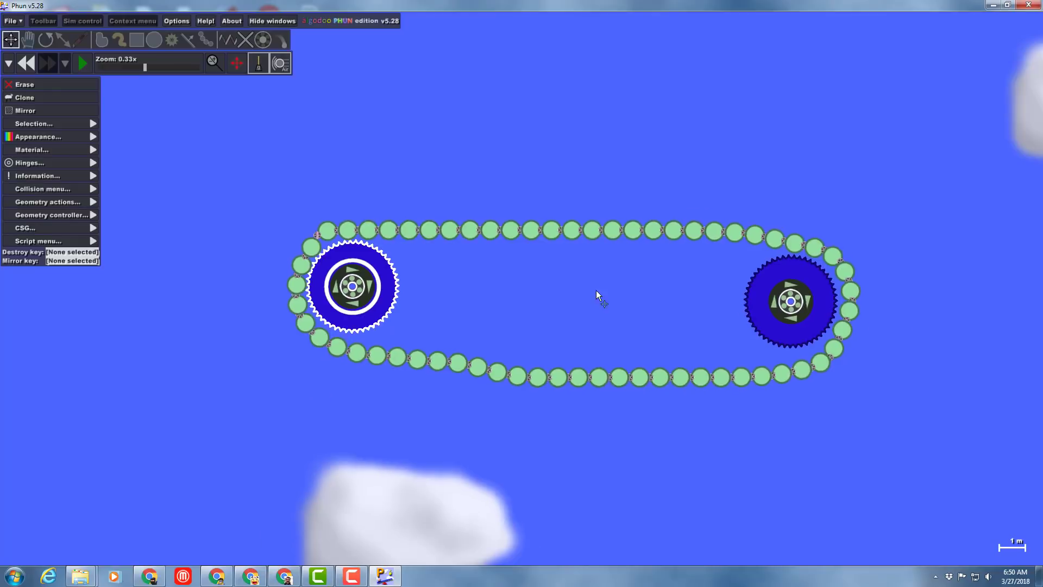
left_click_drag(530, 296, 288, 256)
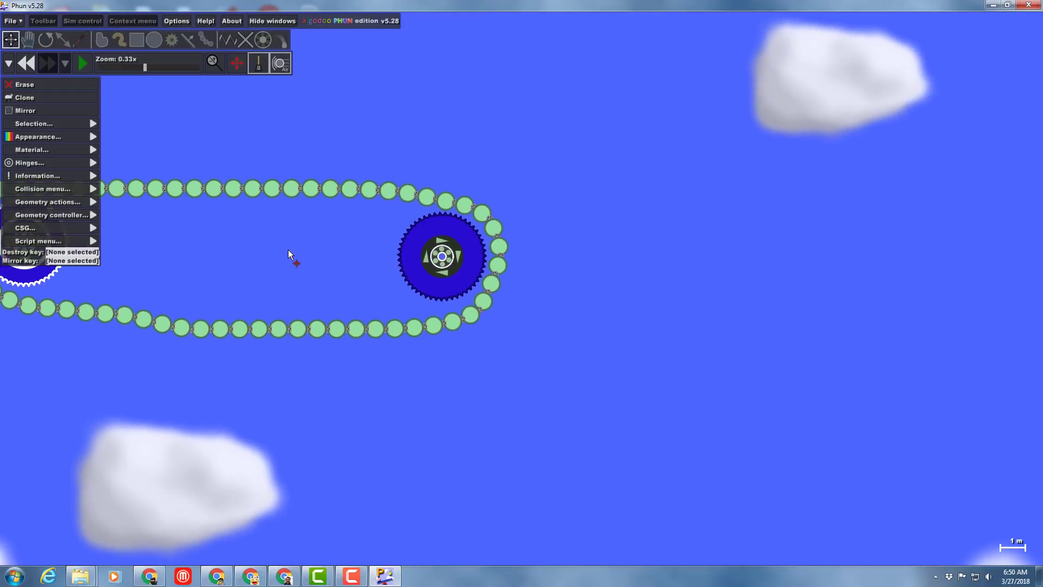
left_click(403, 260)
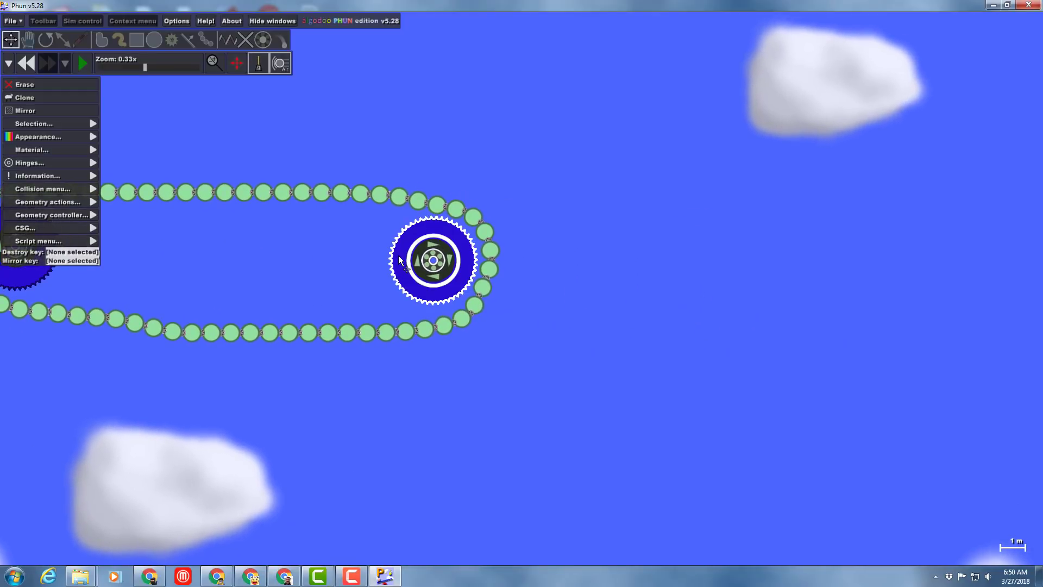
scroll(405, 256, "down", 3)
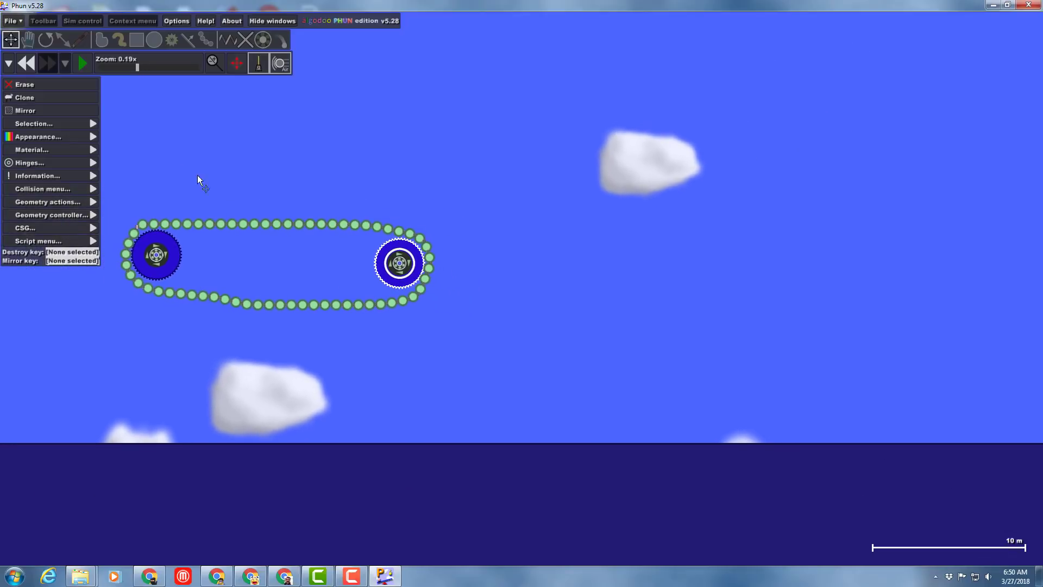
- Run the simulation and center the view on the moving conveyor
left_click(81, 65)
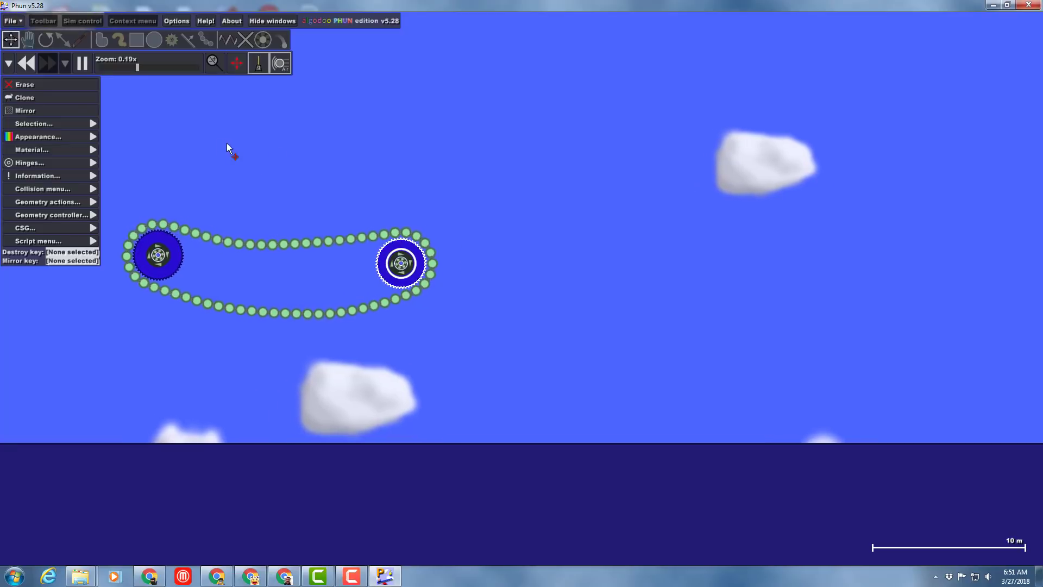
left_click_drag(227, 142, 408, 197)
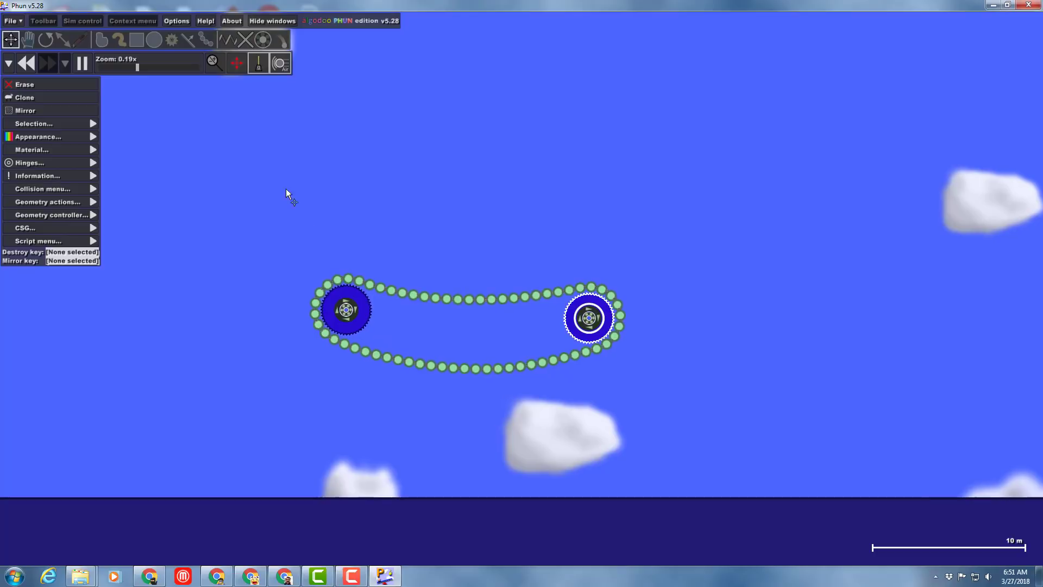
- Pause the simulation and brush a U-shaped bucket below the chain's right end
left_click(120, 46)
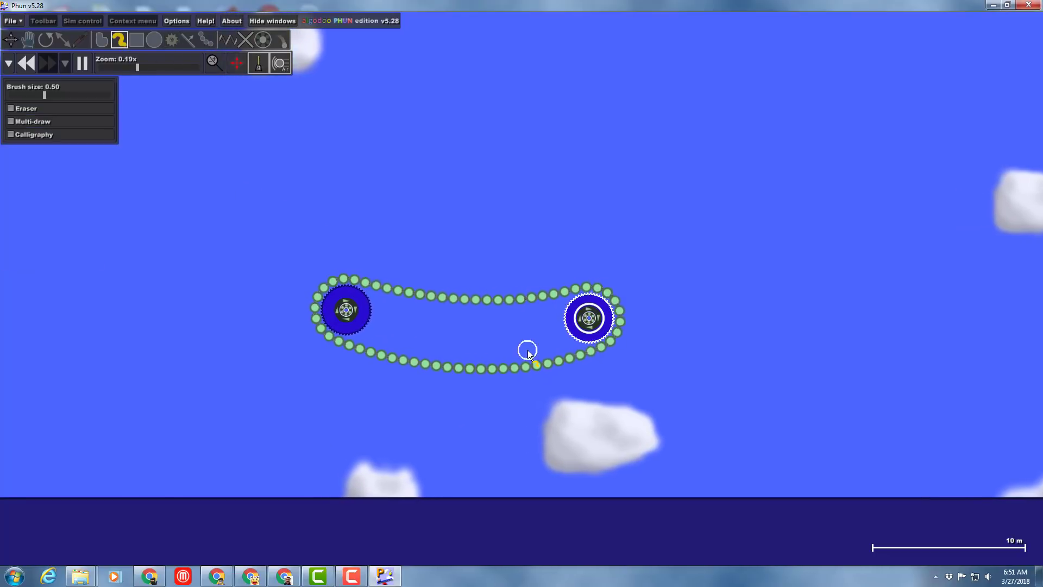
left_click_drag(618, 379, 619, 402)
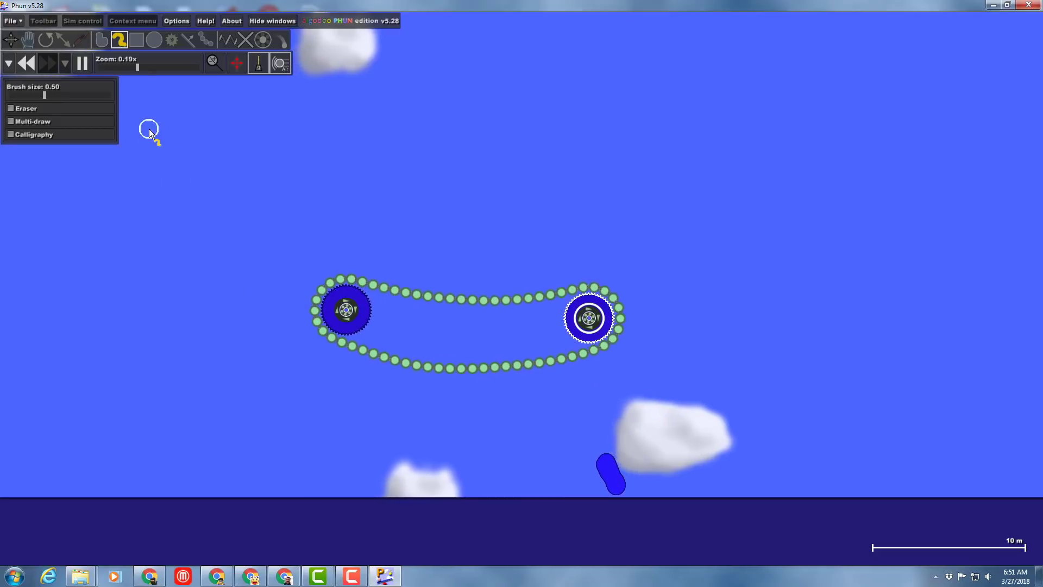
left_click(82, 63)
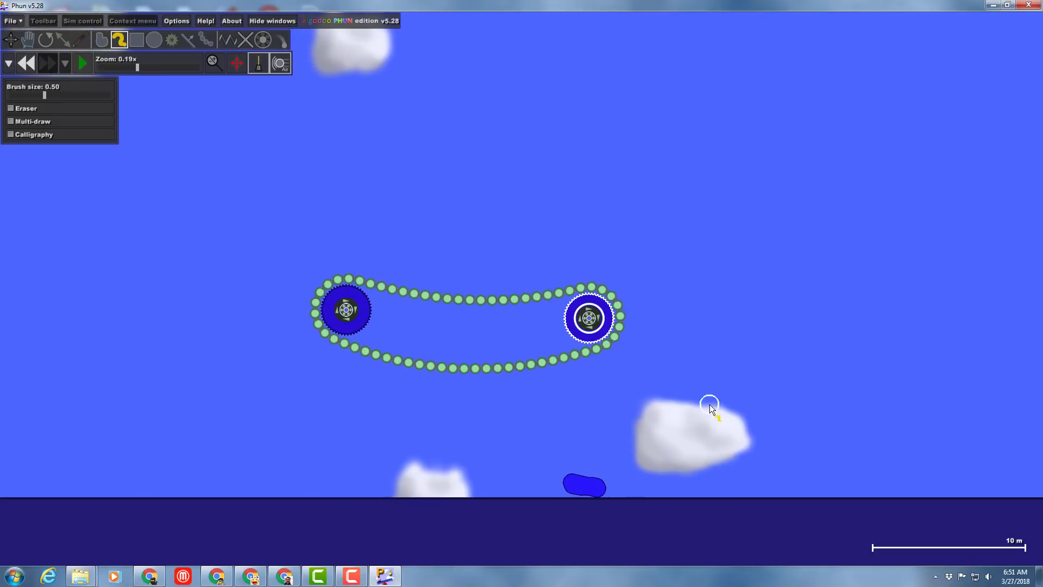
mouse_move(620, 381)
left_mouse_down()
mouse_move(640, 458)
mouse_move(785, 470)
mouse_move(806, 358)
left_mouse_up()
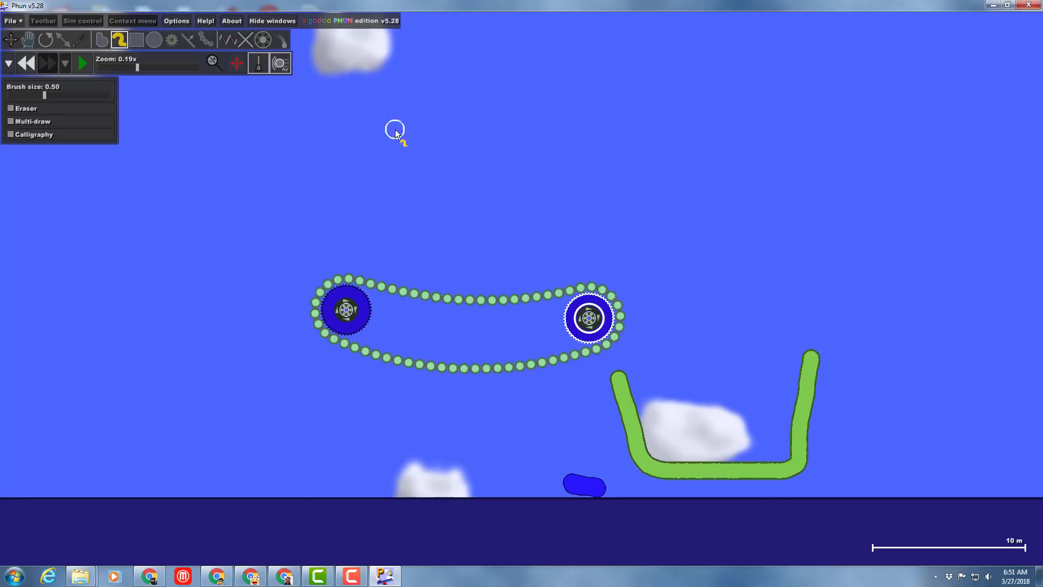
- Fixate the bucket's right arm in place and pan to show the whole conveyor
left_click(246, 40)
scroll(817, 407, "up", 5)
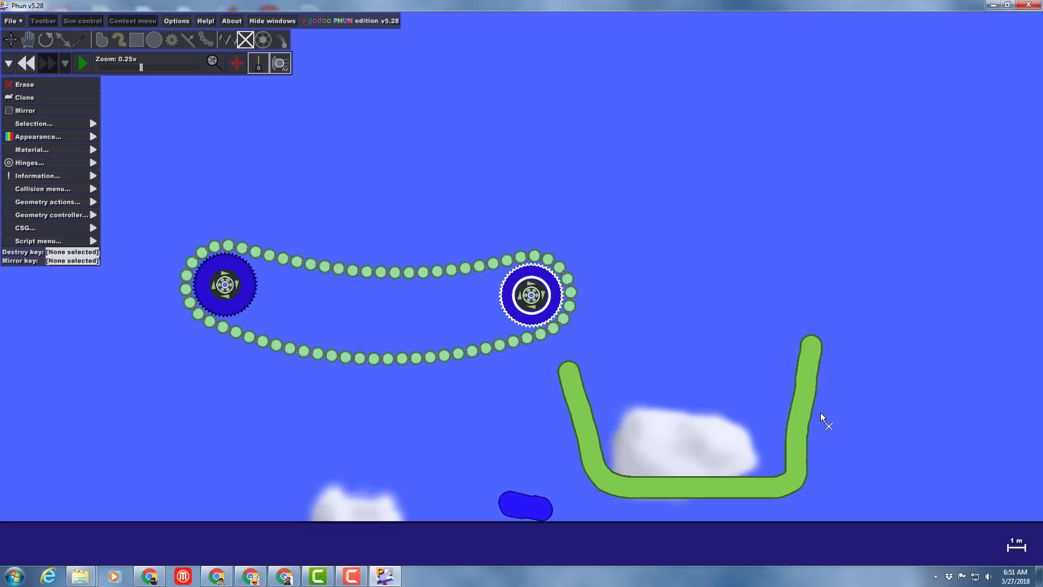
left_click(803, 360)
scroll(707, 429, "down", 6)
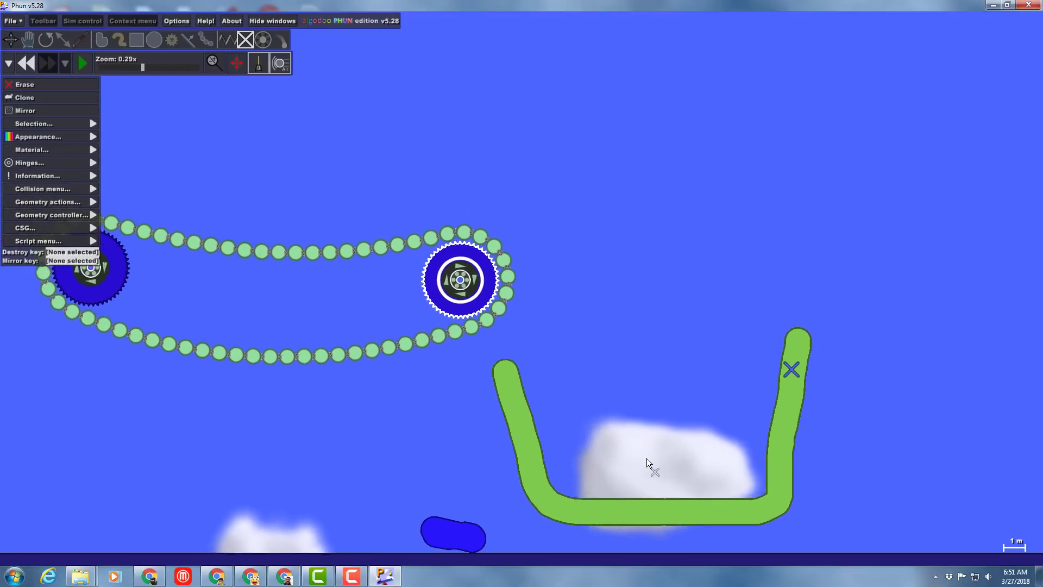
left_click_drag(19, 429, 277, 451)
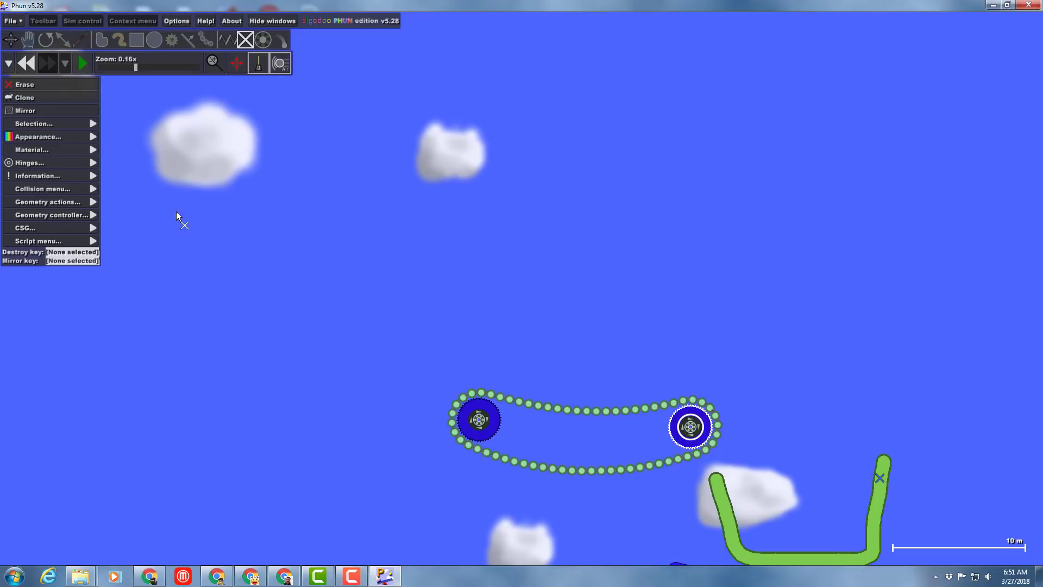
- Brush a long sloping ramp above the conveyor and pin its upper-left end
left_click(119, 43)
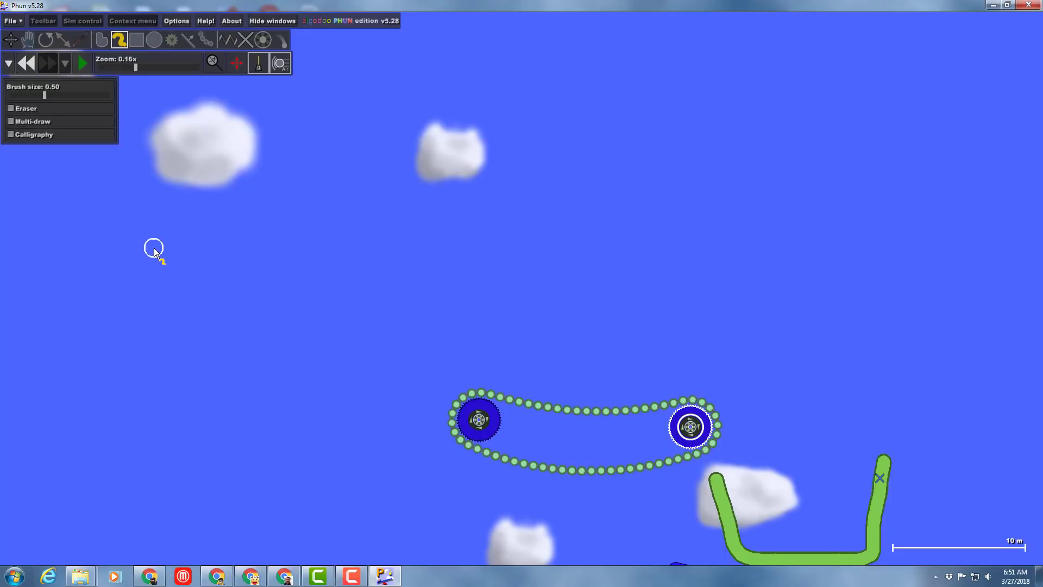
mouse_move(180, 266)
left_mouse_down()
mouse_move(333, 324)
mouse_move(363, 377)
mouse_move(433, 381)
mouse_move(400, 349)
mouse_move(433, 310)
mouse_move(447, 333)
mouse_move(435, 300)
mouse_move(450, 317)
mouse_move(467, 313)
left_mouse_up()
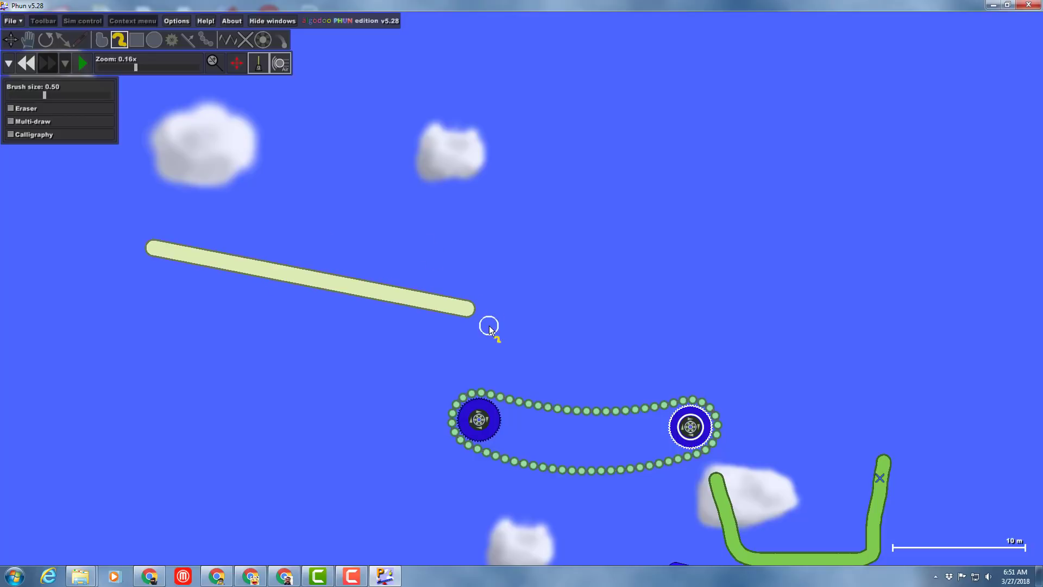
left_click(246, 41)
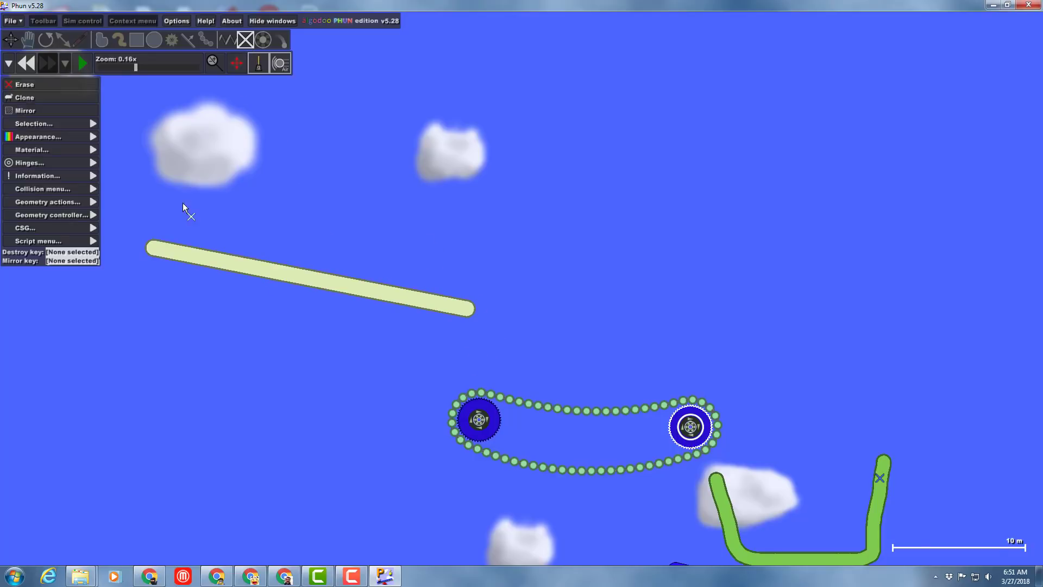
scroll(157, 228, "up", 2)
scroll(156, 261, "down", 3)
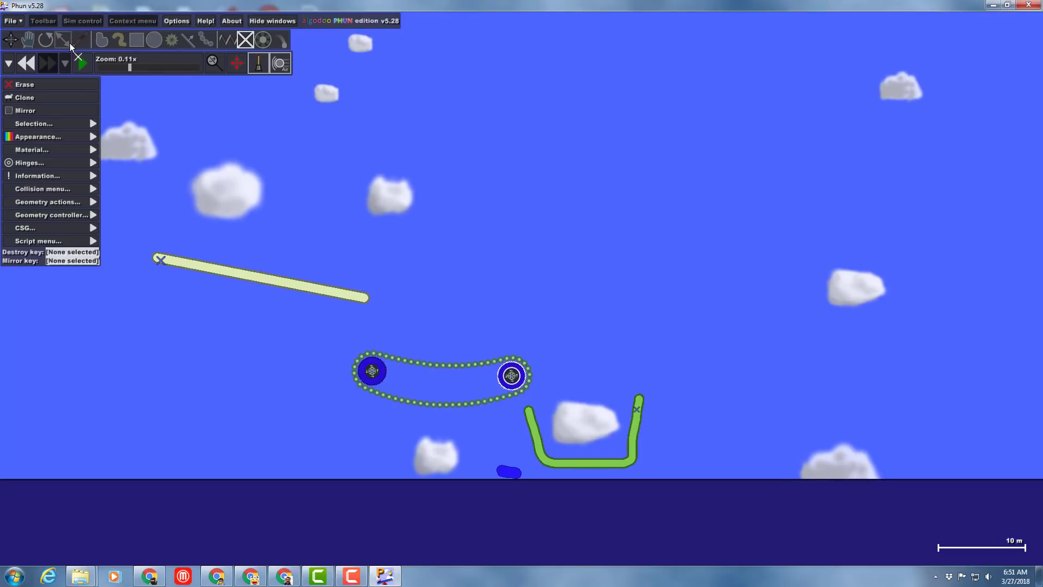
- Run the simulation, drop three small balls and one larger ball above the ramp, then pause
left_click(79, 62)
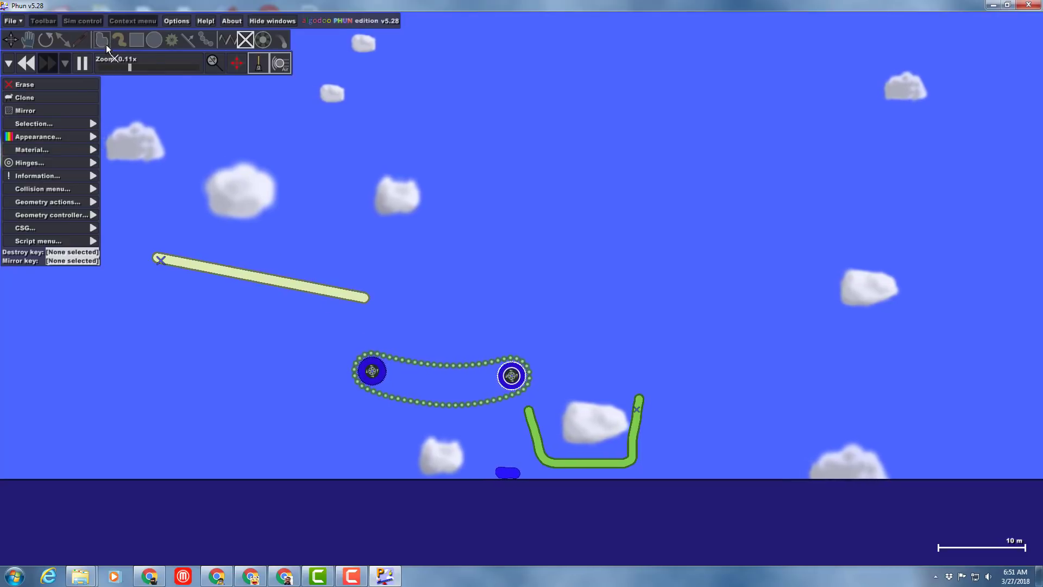
left_click(155, 43)
left_click(163, 122)
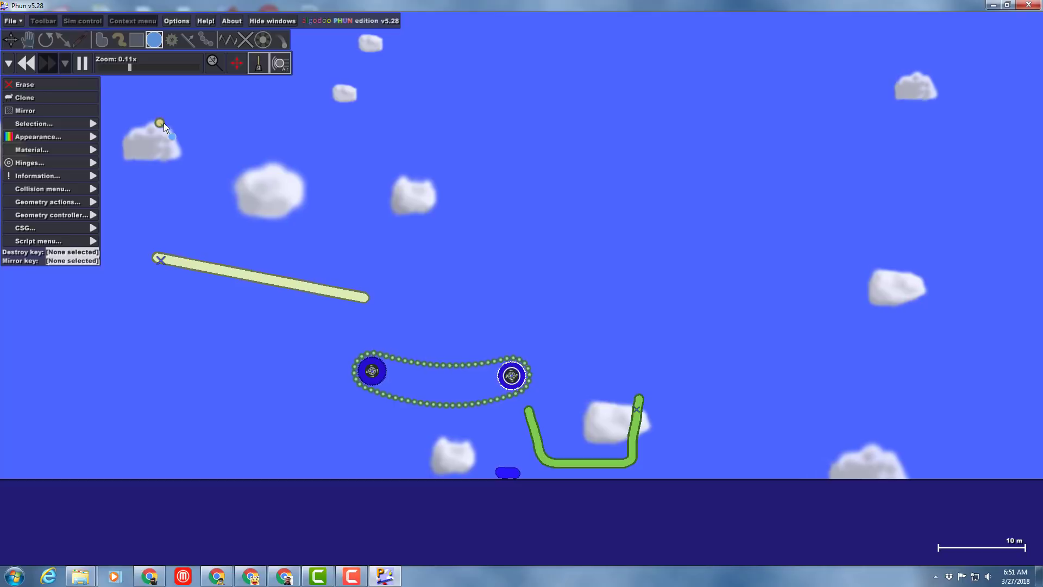
left_click(162, 118)
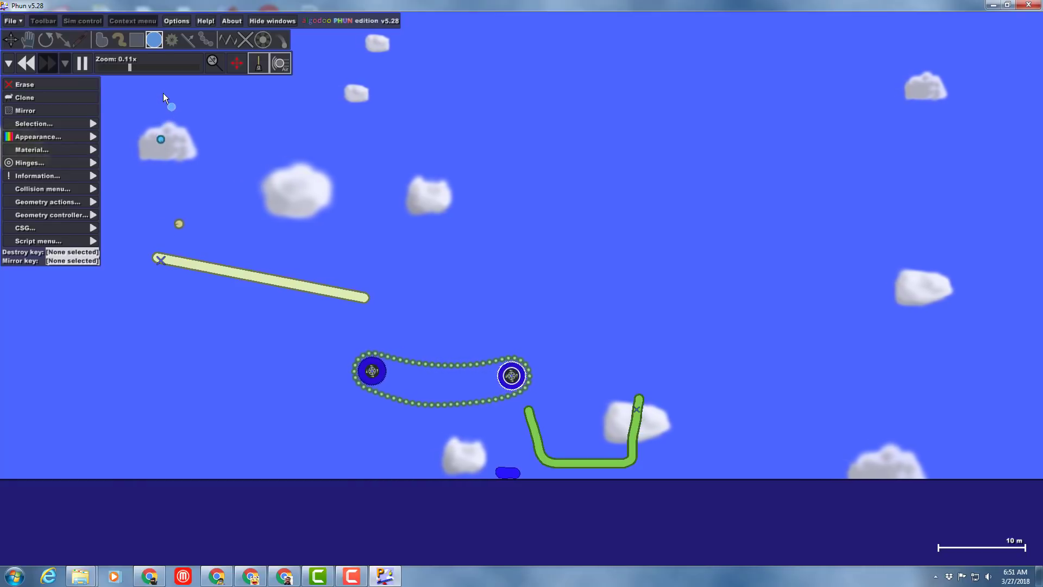
left_click(162, 107)
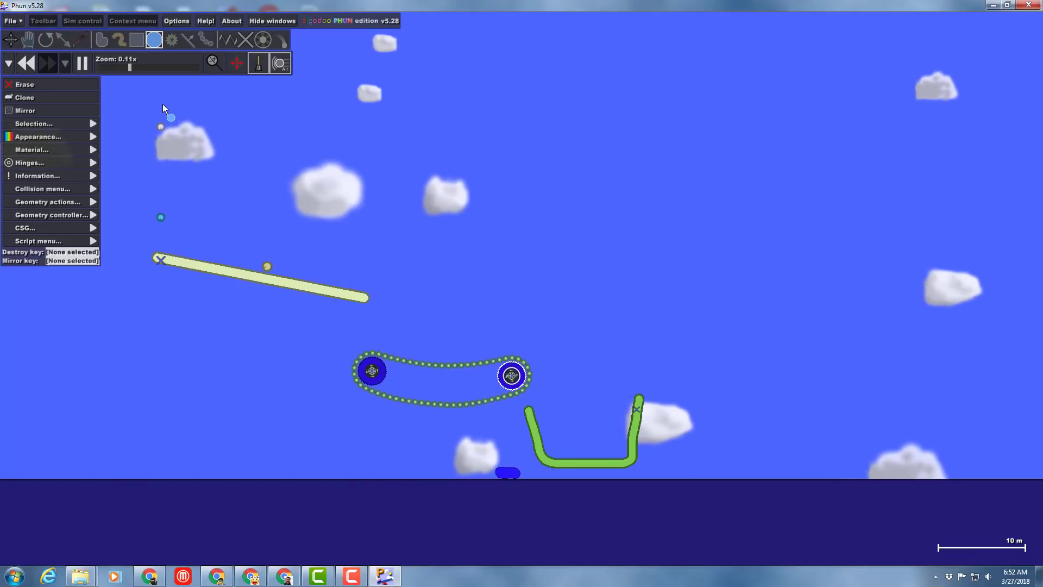
left_click_drag(162, 103, 165, 112)
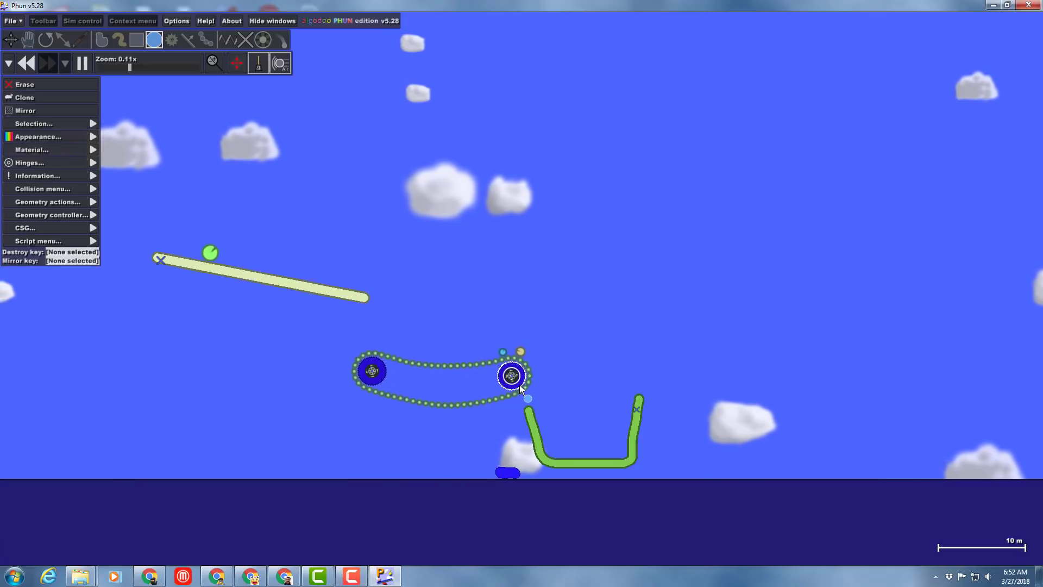
scroll(521, 383, "up", 5)
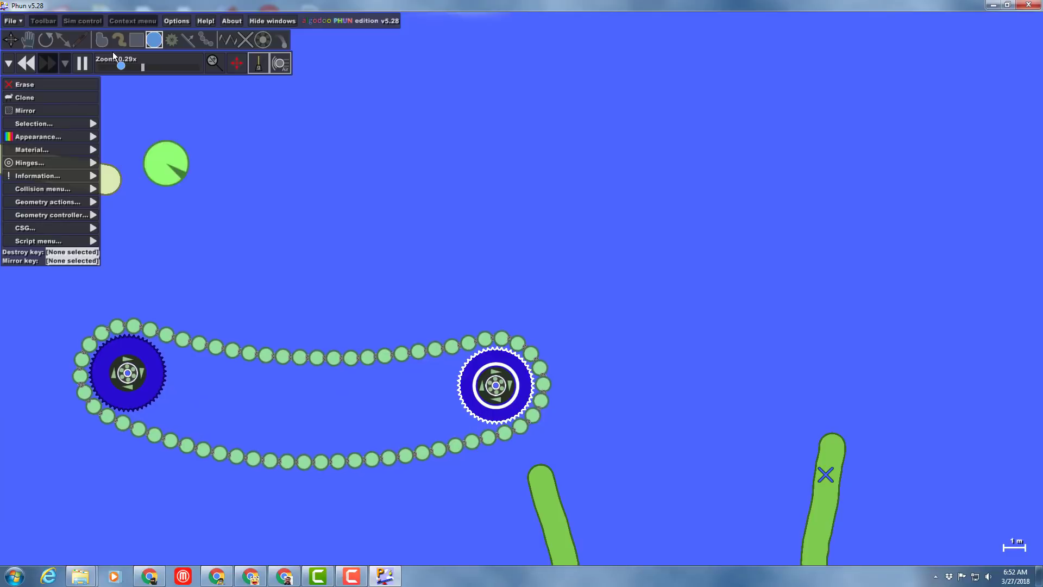
left_click(83, 64)
scroll(250, 272, "up", 3)
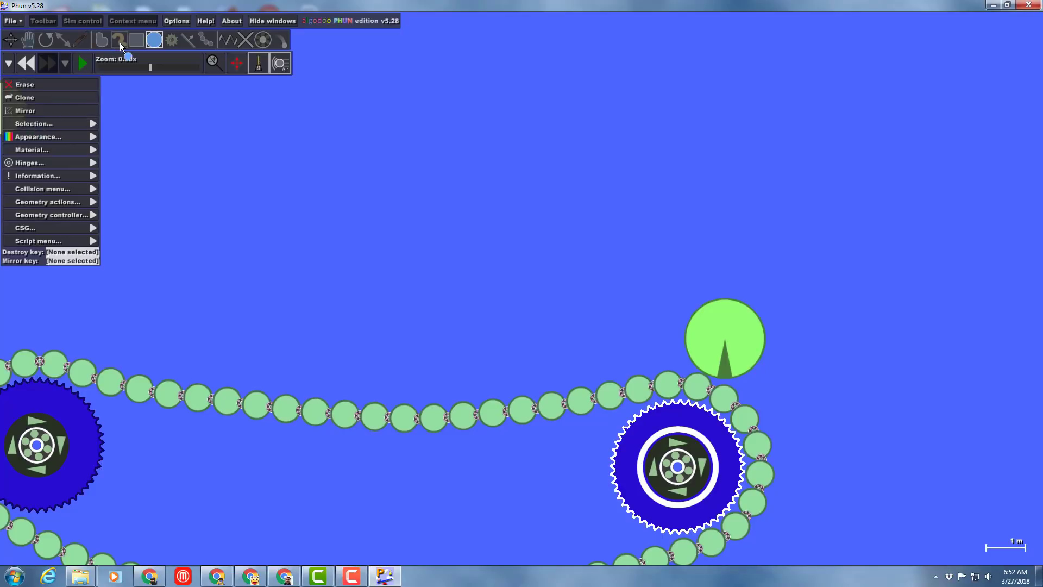
- With the Multi-draw brush, draw three small upright nubs on links along the chain's top run
left_click(119, 41)
left_click(10, 122)
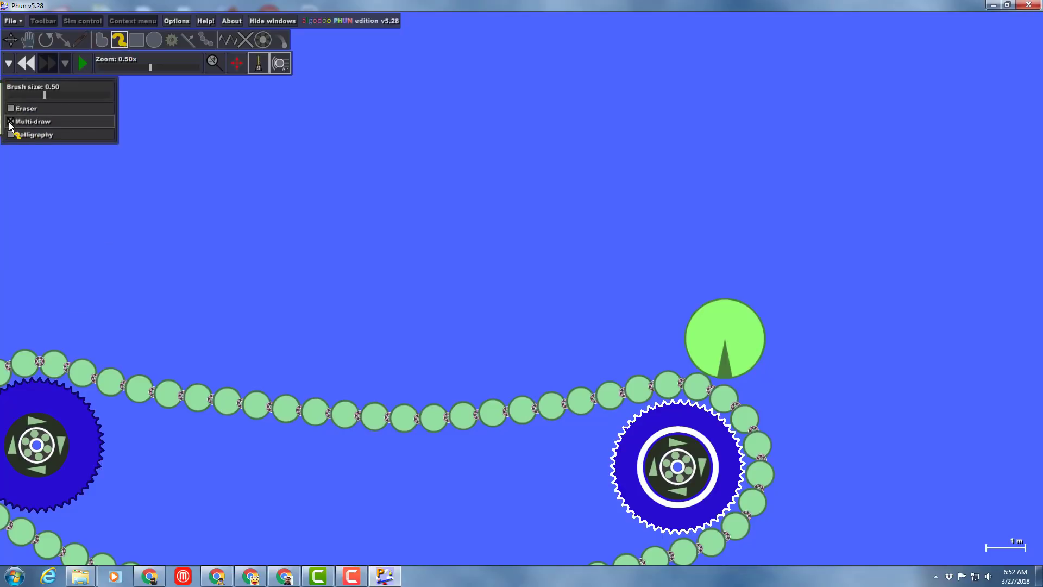
scroll(230, 393, "up", 5)
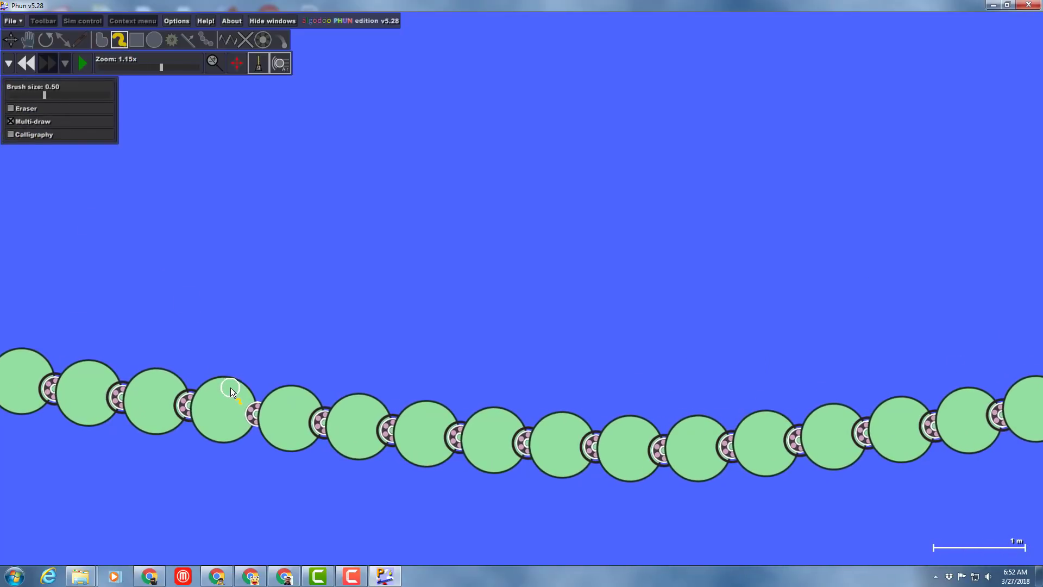
left_click_drag(227, 387, 222, 360)
left_click_drag(566, 422, 562, 402)
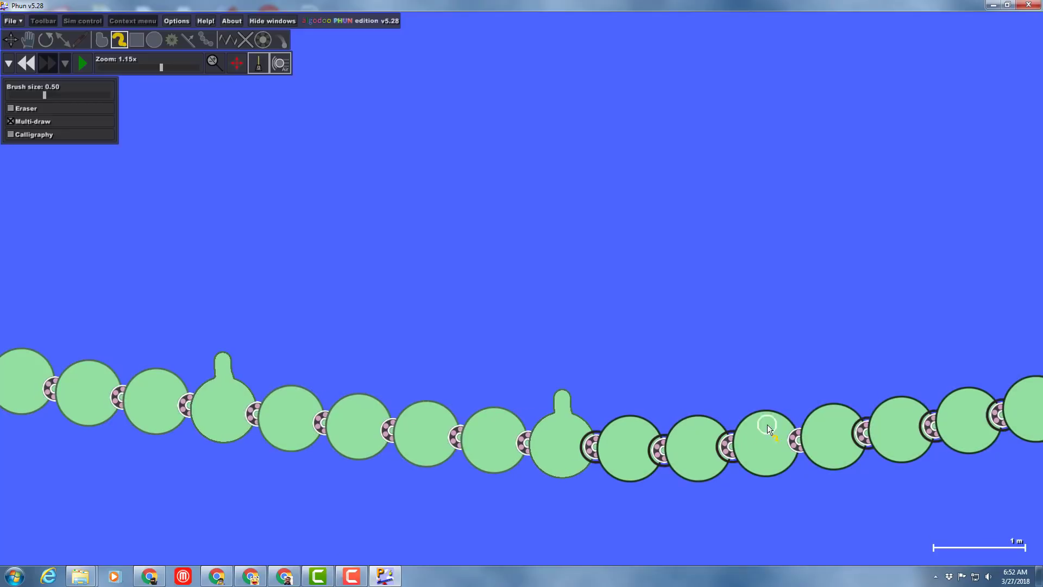
left_click_drag(901, 413, 893, 389)
- Add a fourth nub on the link above the left gear, then rewind to restore the broken link
scroll(757, 372, "down", 5)
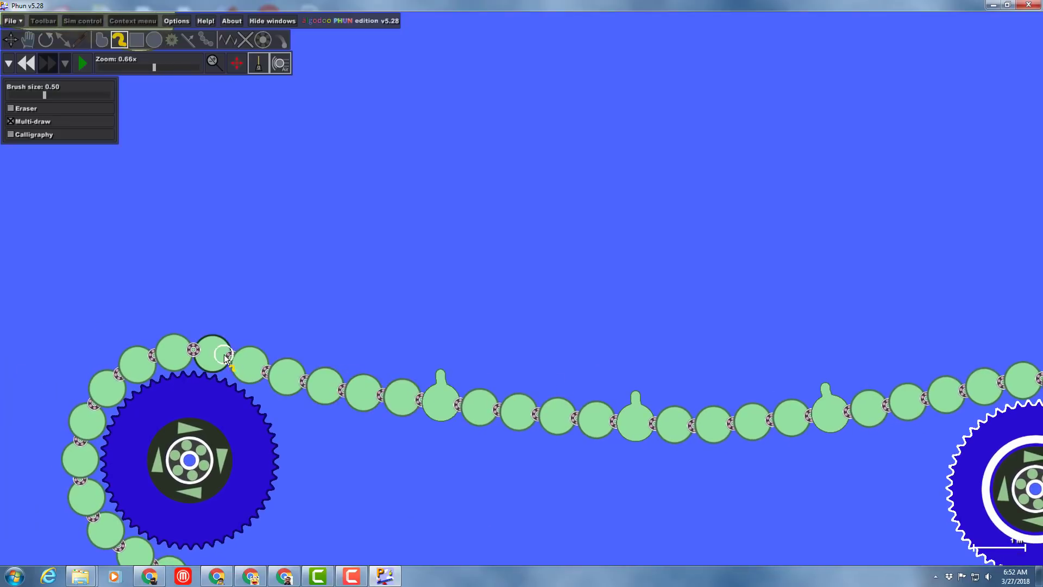
left_click_drag(213, 341, 213, 332)
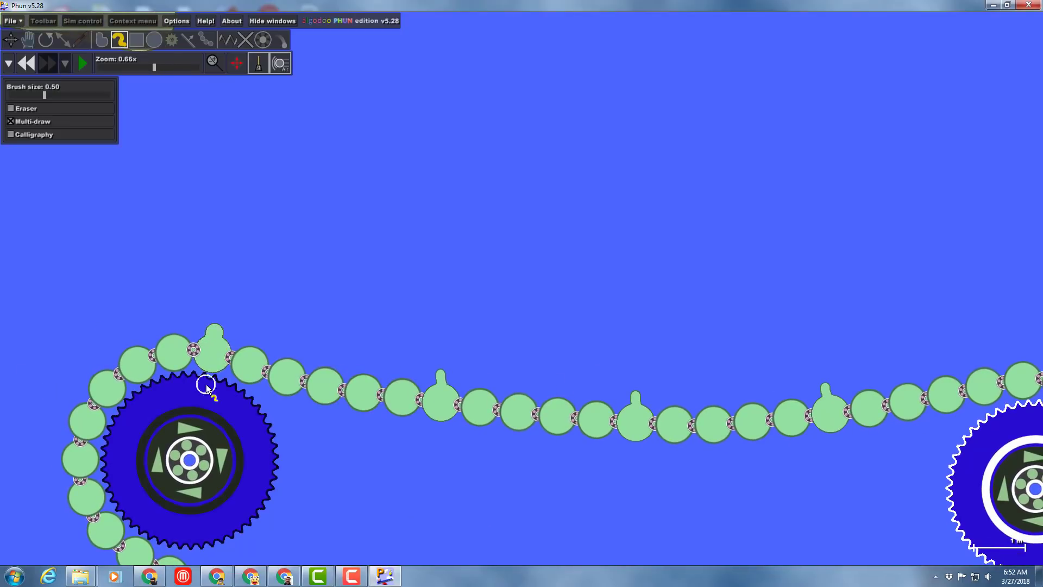
scroll(206, 399, "down", 3)
scroll(151, 519, "down", 2)
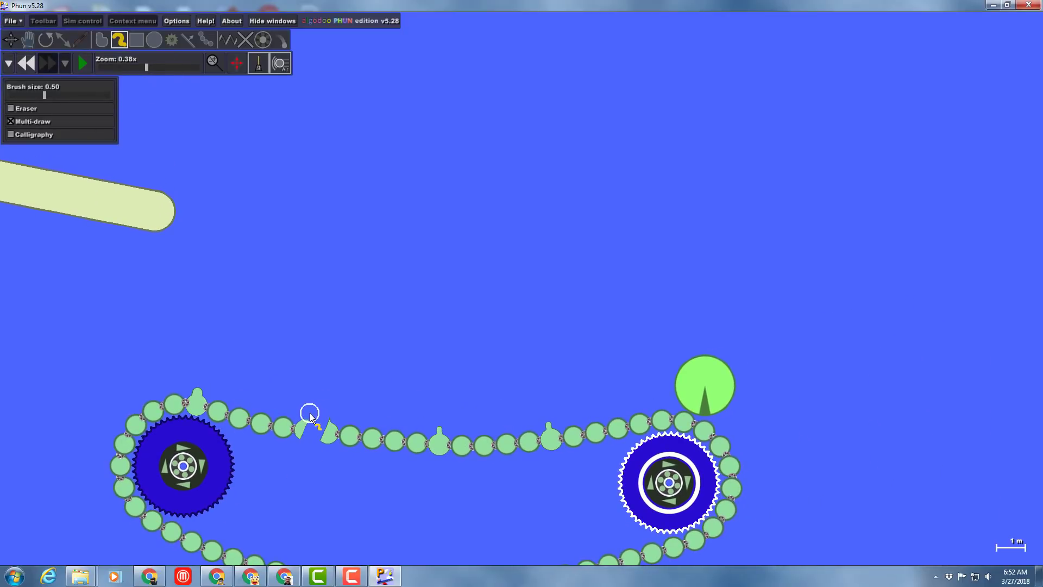
left_click(27, 63)
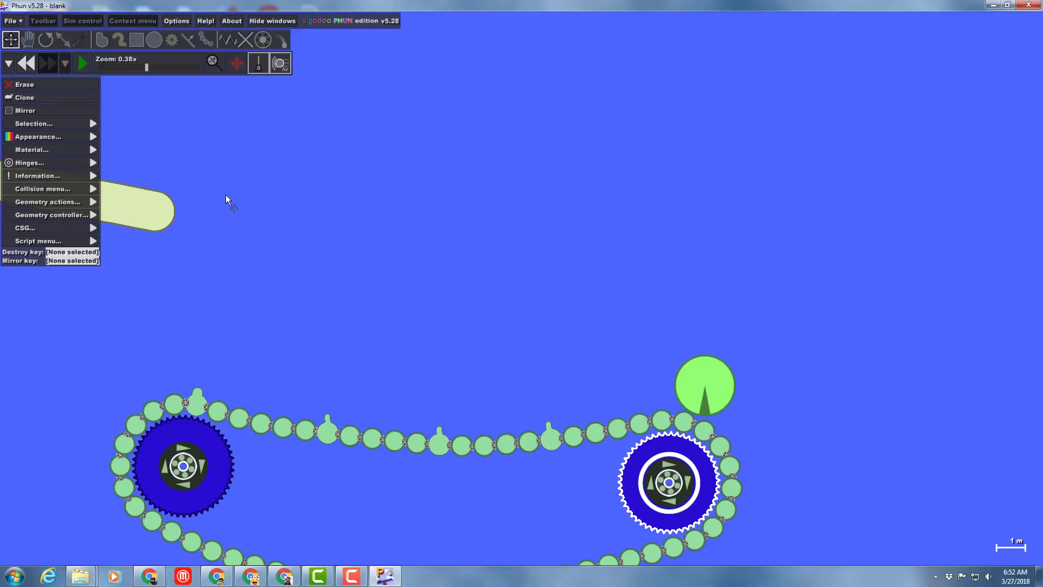
- Brush small nubs onto three links spread along the chain's lower run
key("Down")
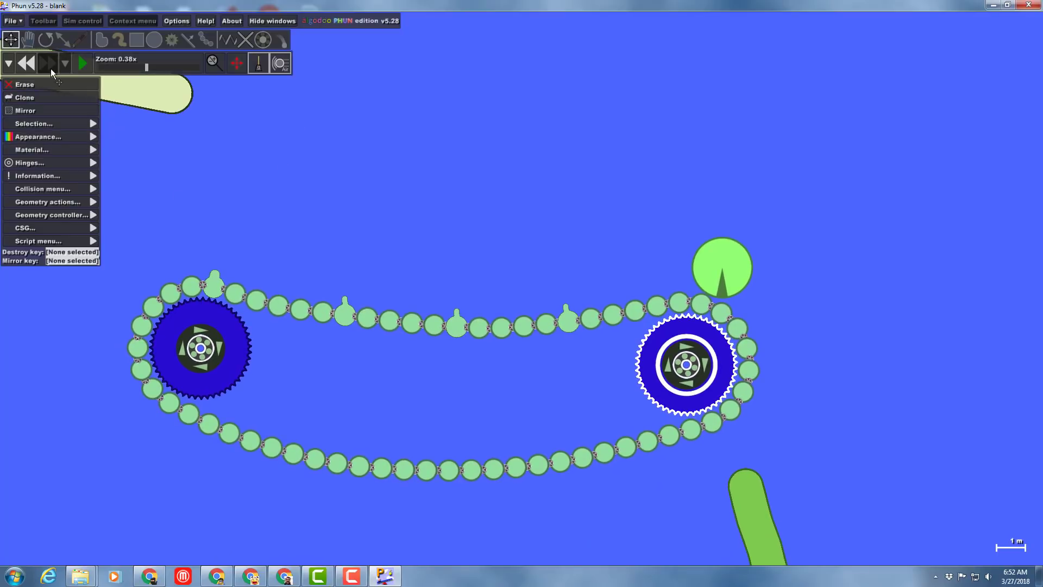
left_click(120, 39)
scroll(145, 501, "up", 3)
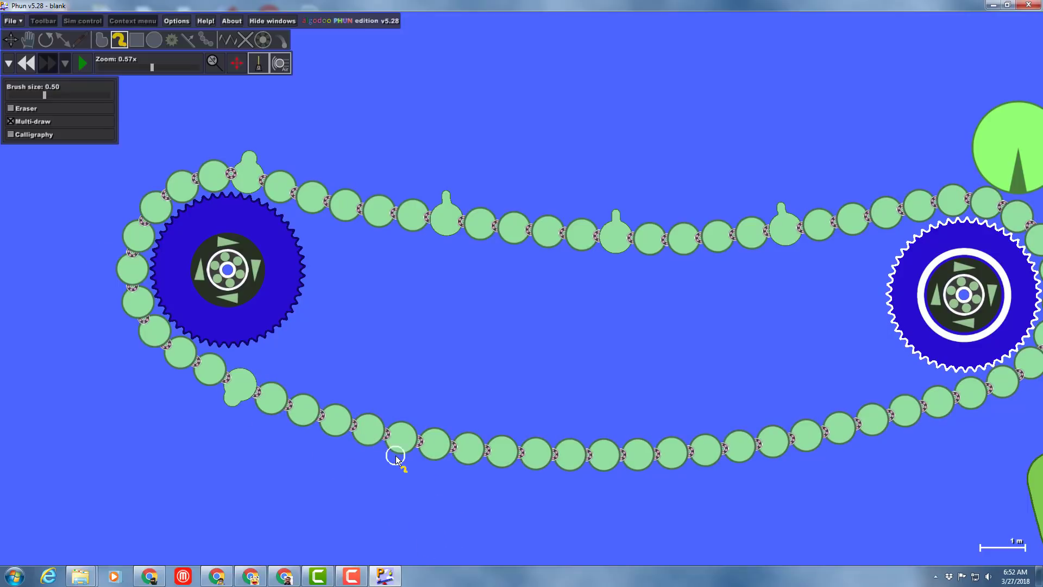
scroll(396, 458, "up", 1)
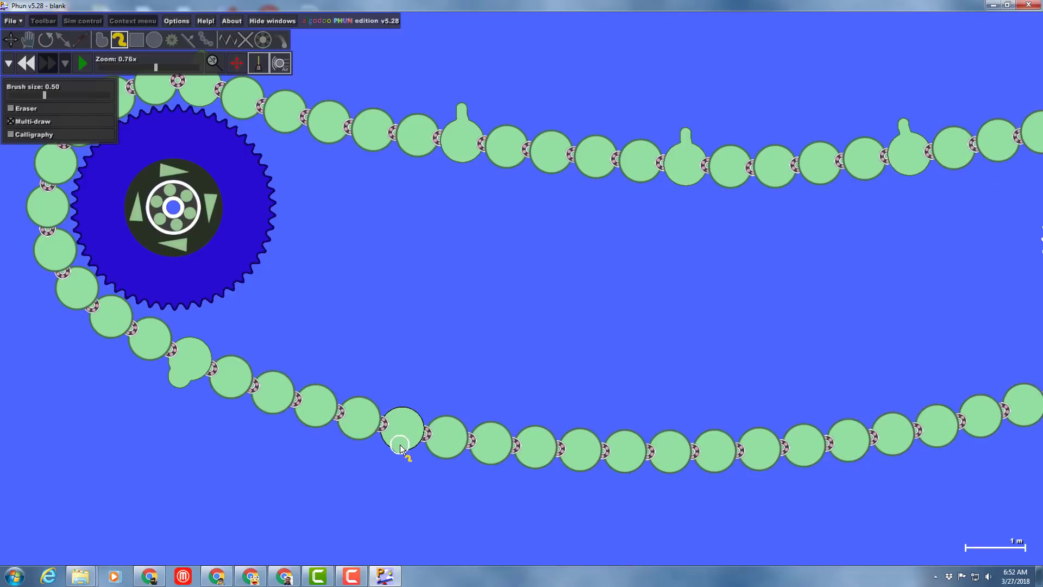
left_click(399, 450)
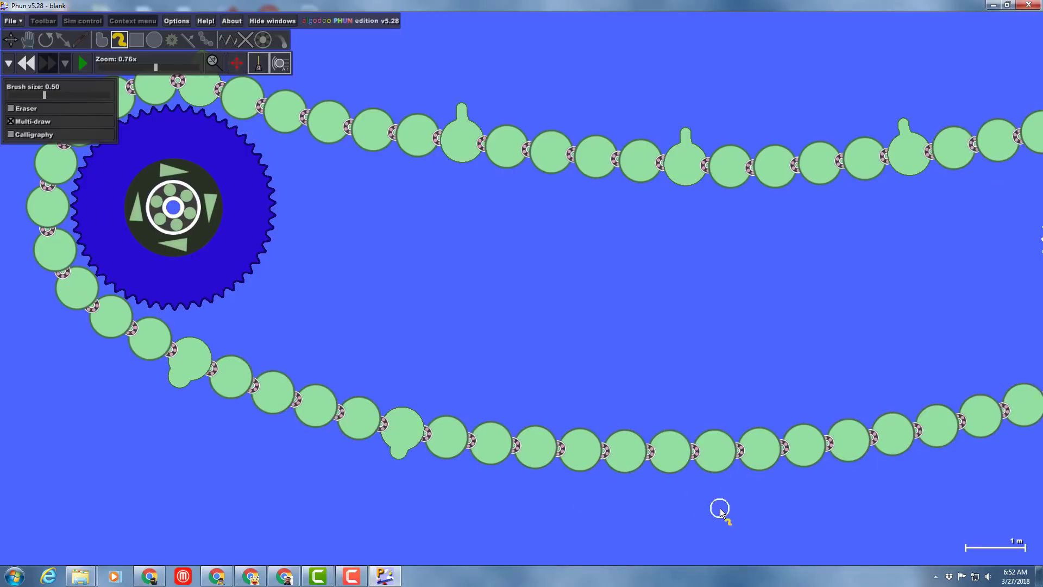
left_click(671, 471)
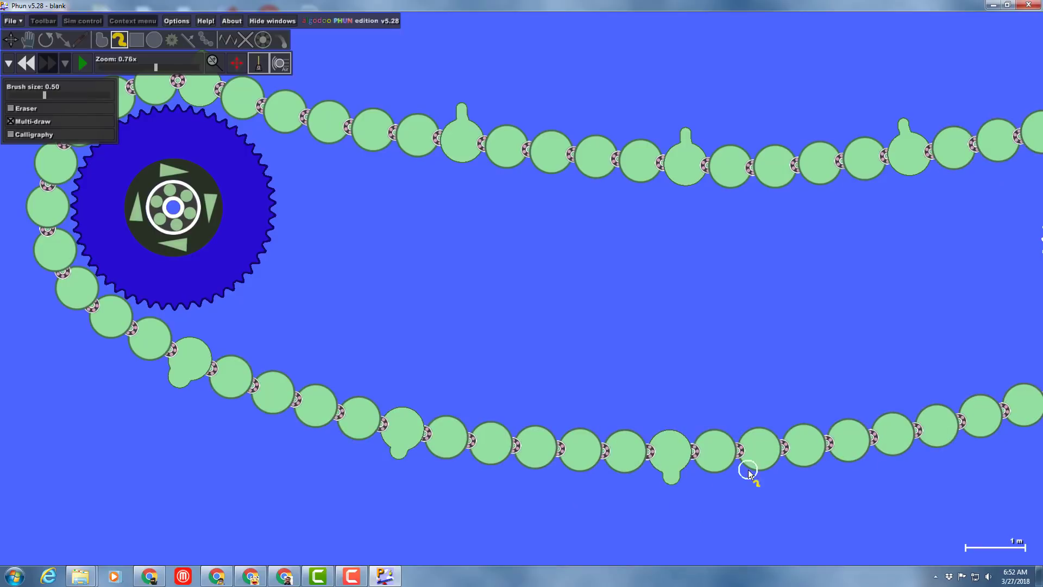
left_click(946, 445)
- Start the simulation, clear the gear selection and pan the view to the sloped ramp
scroll(255, 167, "down", 6)
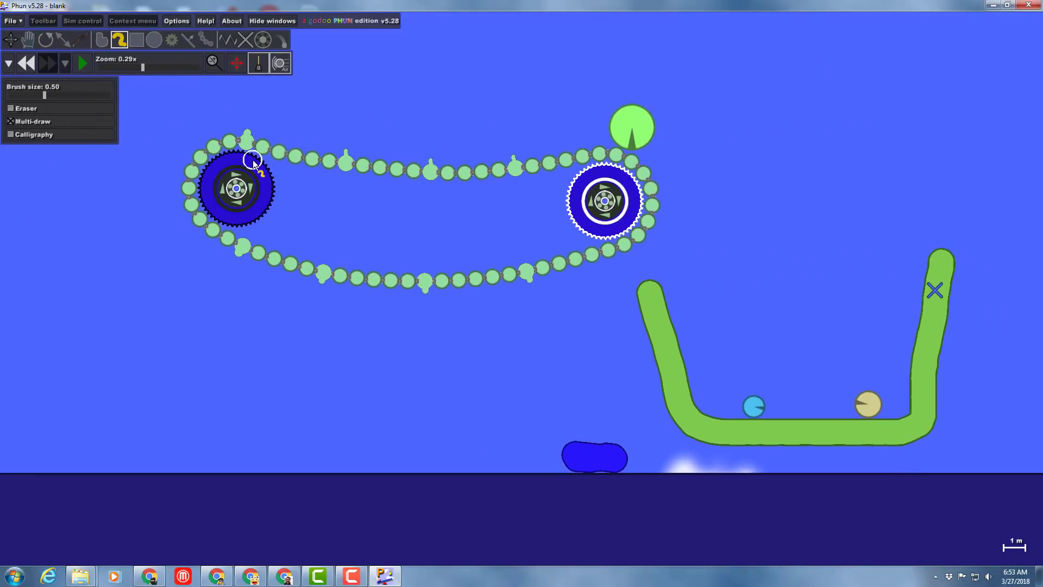
key("space")
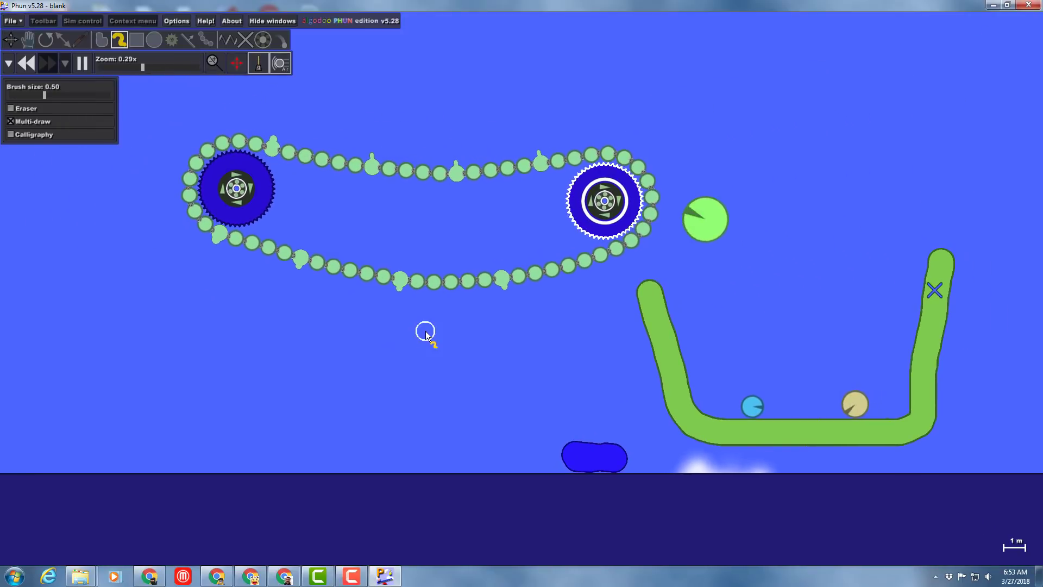
scroll(224, 236, "down", 2)
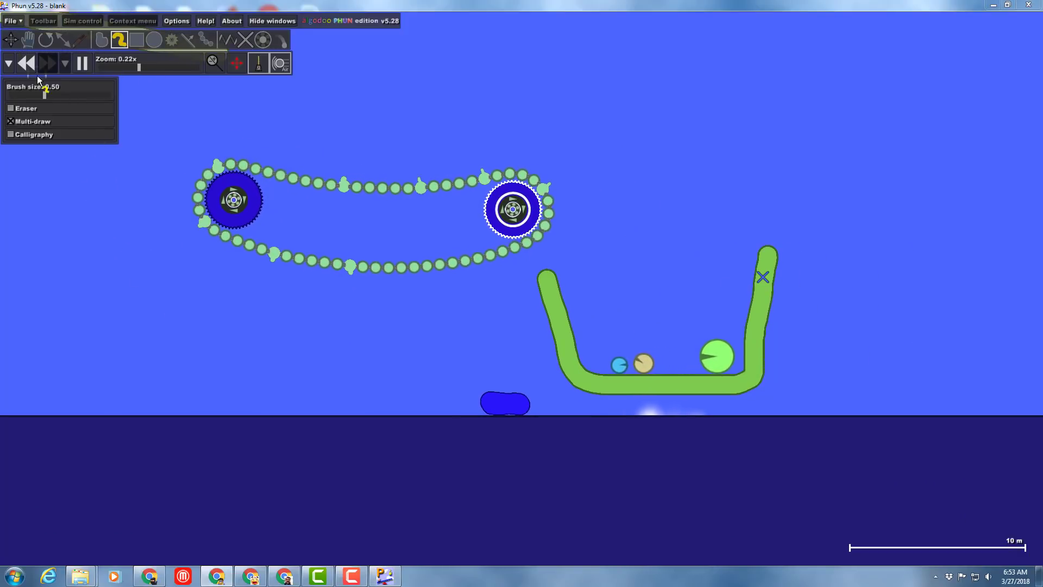
left_click(11, 40)
left_click(138, 101)
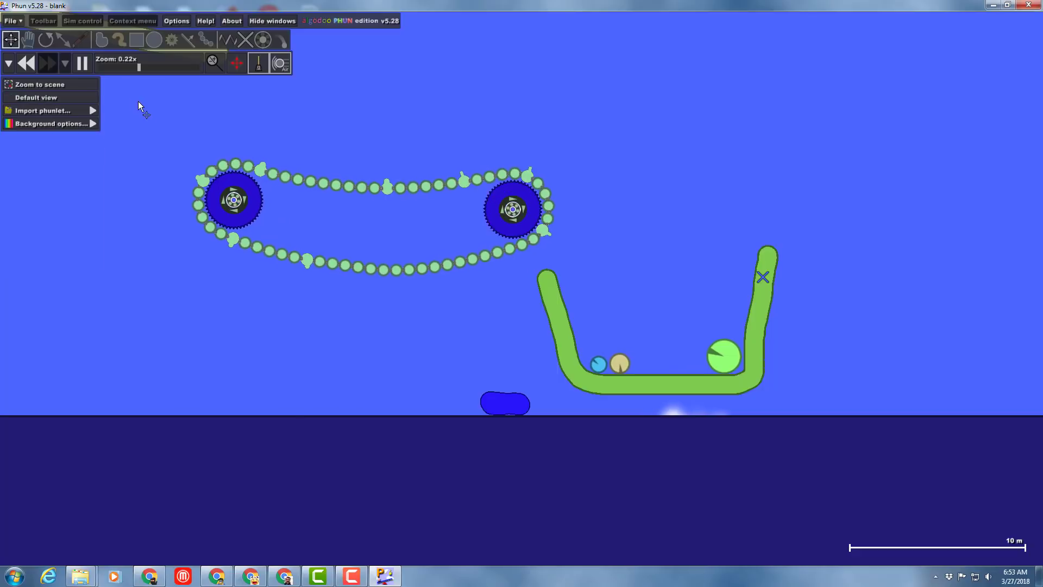
left_click_drag(170, 134, 387, 295)
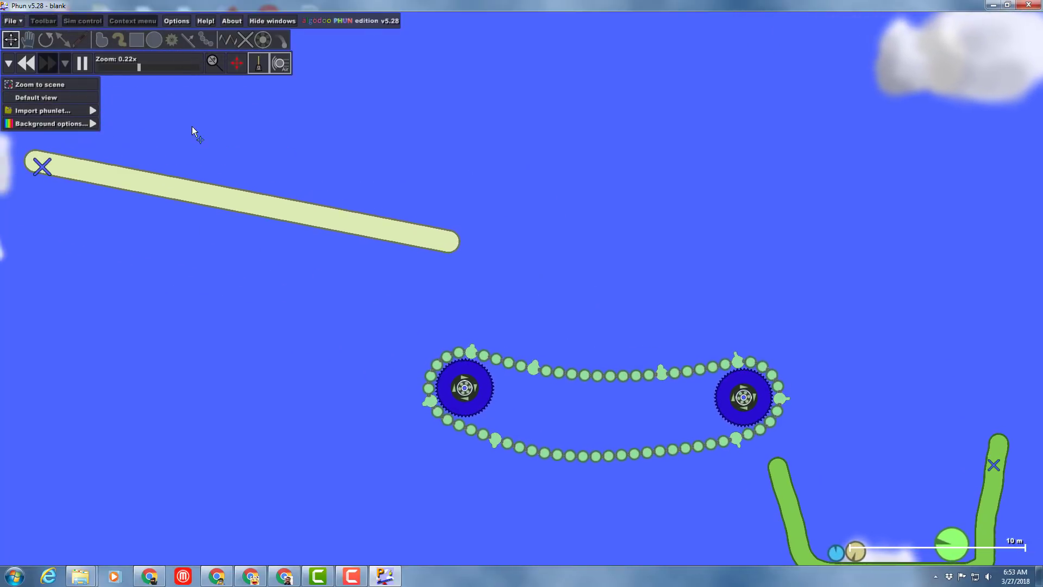
- Draw a new ball above the sloped ramp for the running belt to carry into the bucket
left_click(156, 41)
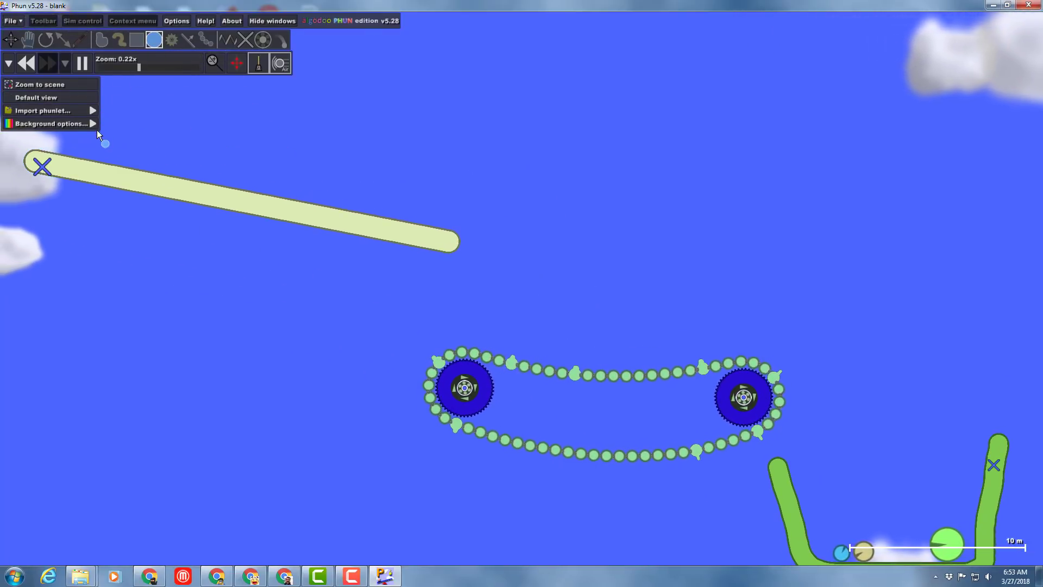
mouse_move(105, 128)
left_mouse_down()
mouse_move(114, 140)
mouse_move(126, 126)
mouse_move(112, 135)
mouse_move(119, 149)
left_mouse_up()
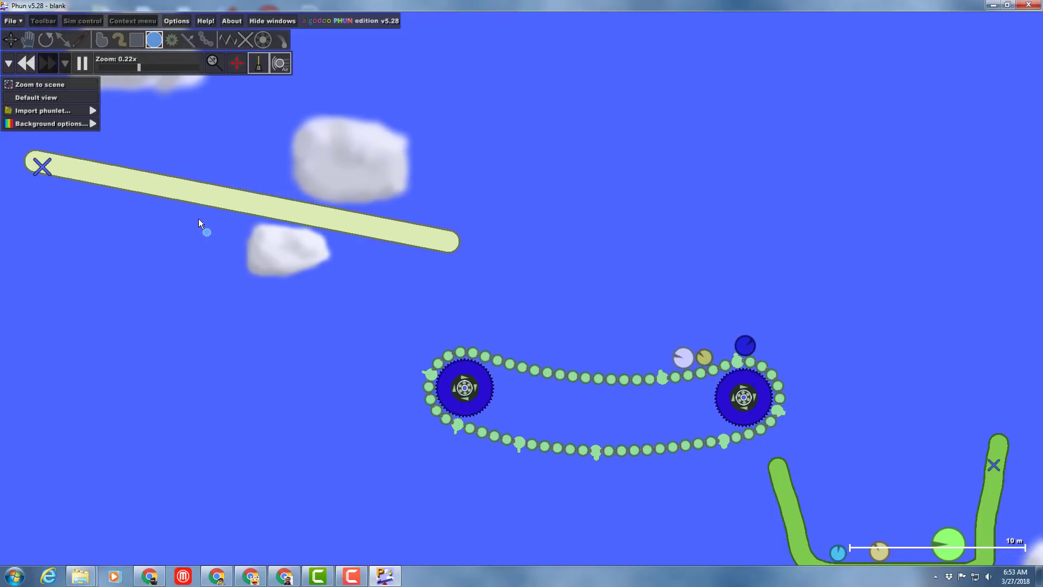
scroll(201, 217, "down", 3)
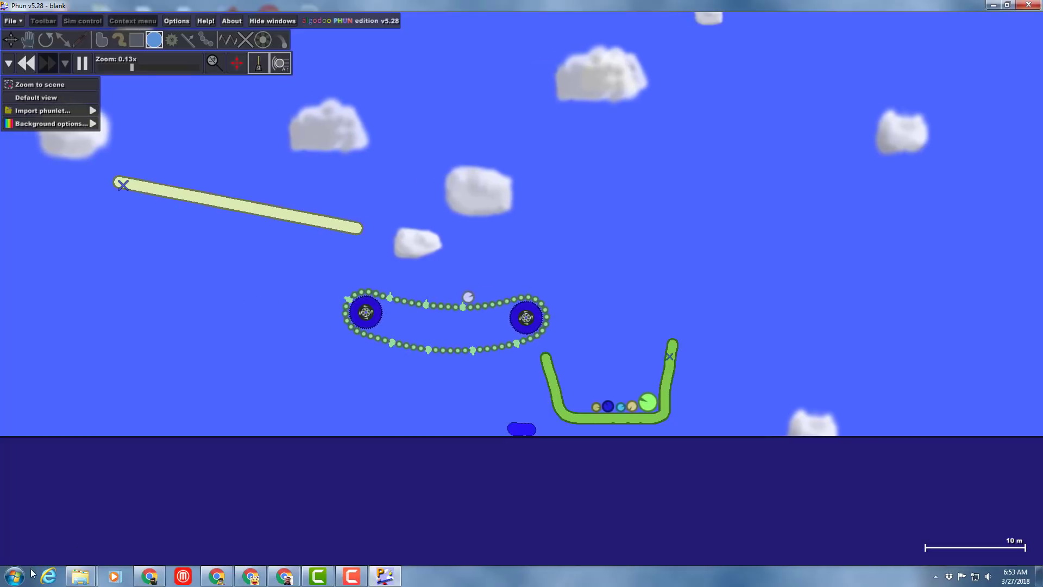
- Launch DuckCapture from the DuckLink Start menu folder, then close its window so it runs in the tray
left_click(15, 575)
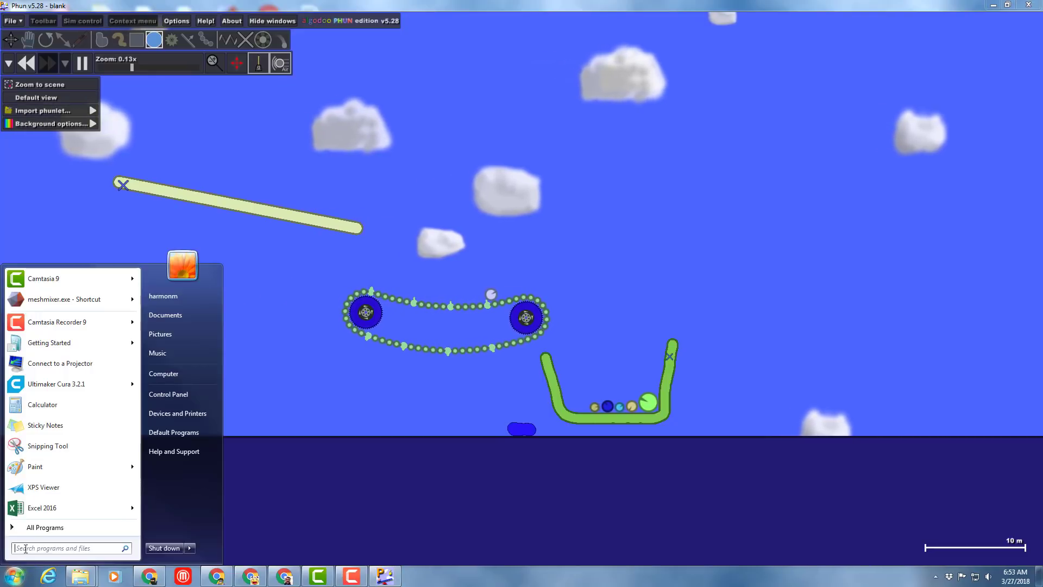
left_click(41, 526)
scroll(42, 505, "down", 5)
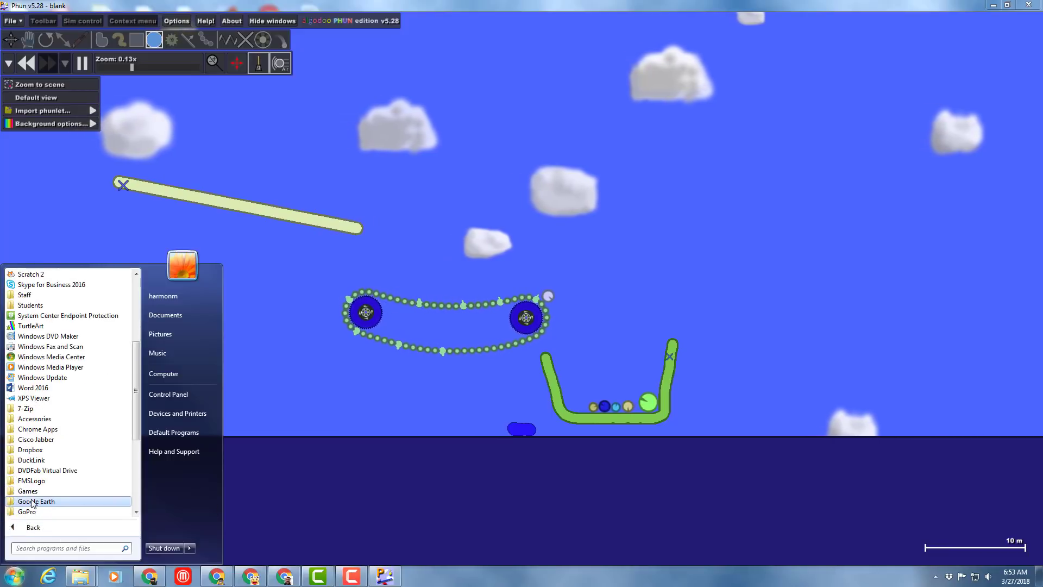
left_click(27, 460)
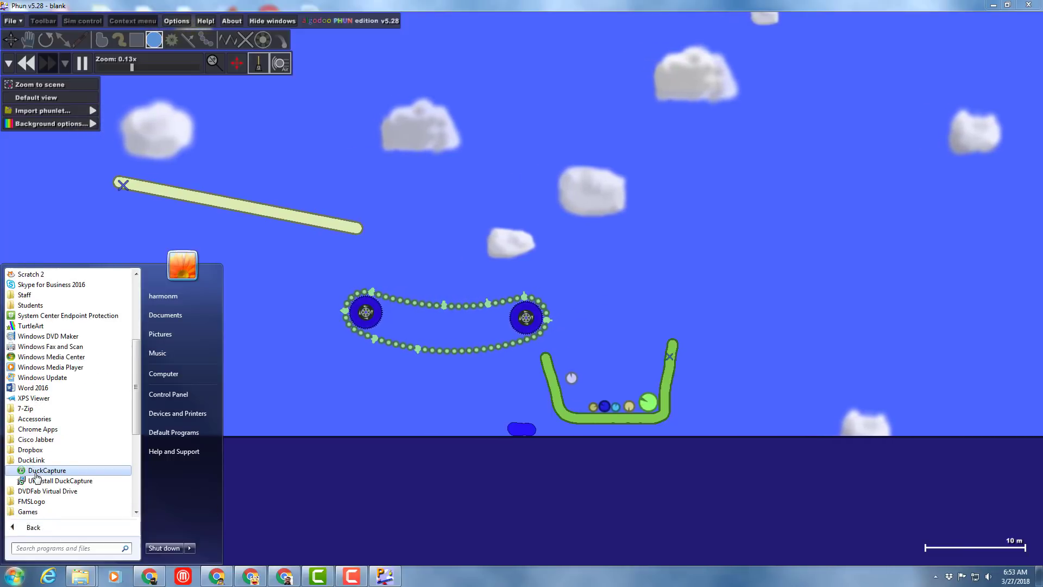
left_click(38, 471)
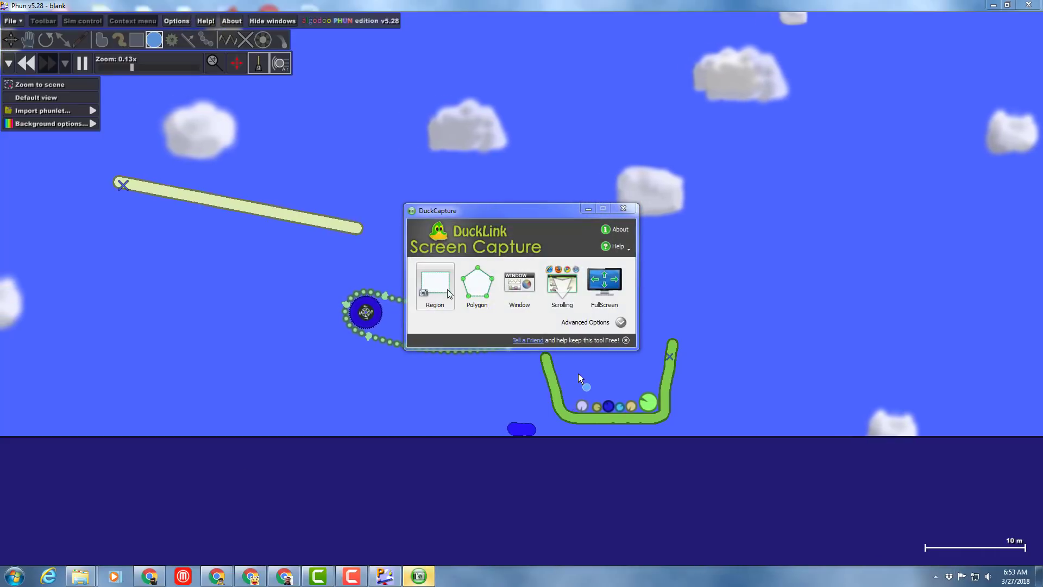
left_click(935, 577)
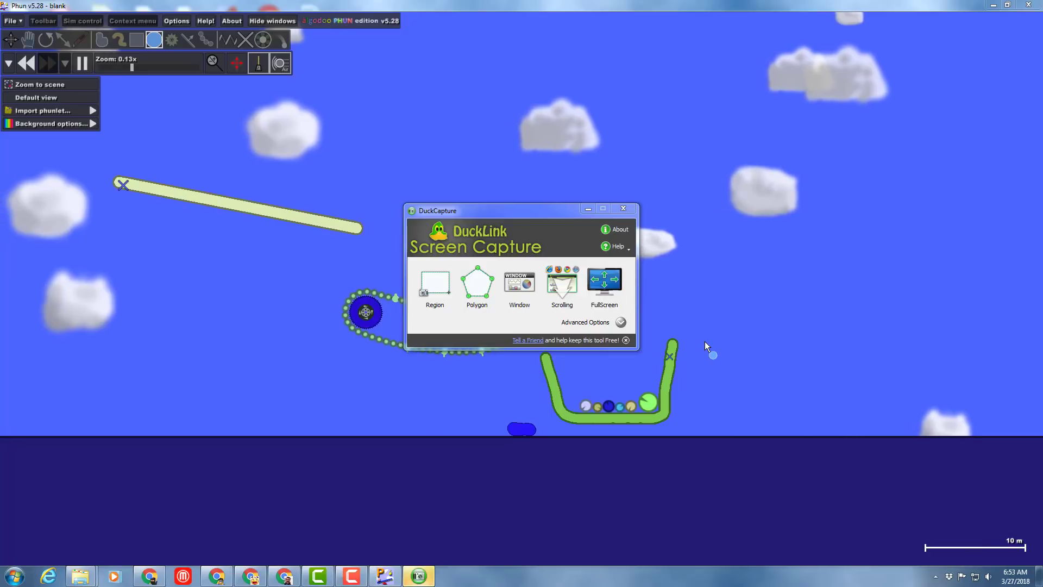
left_click(624, 209)
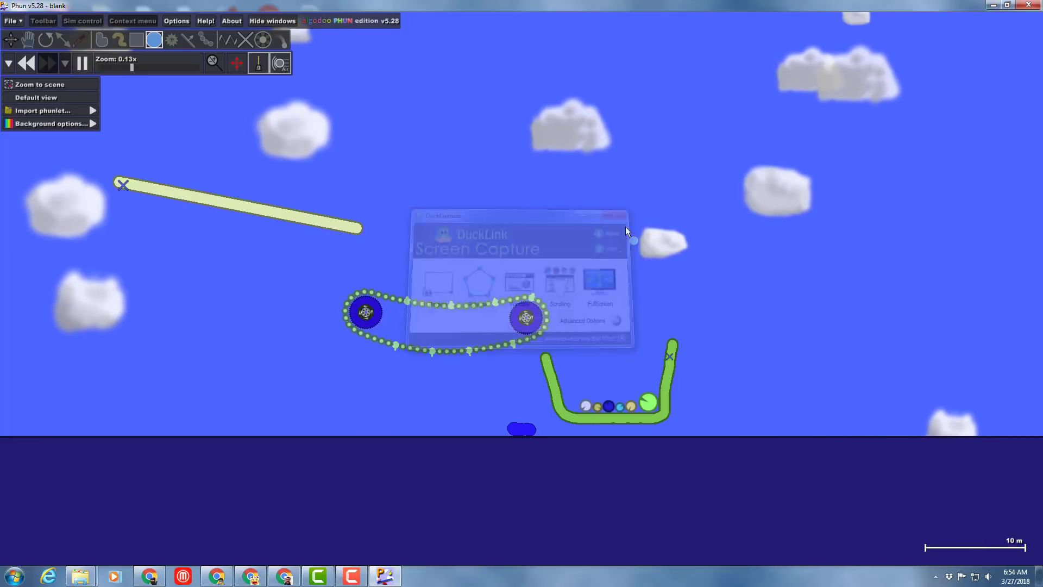
- Capture a region screenshot framing the conveyor and bucket and save it as a PNG
left_click(935, 577)
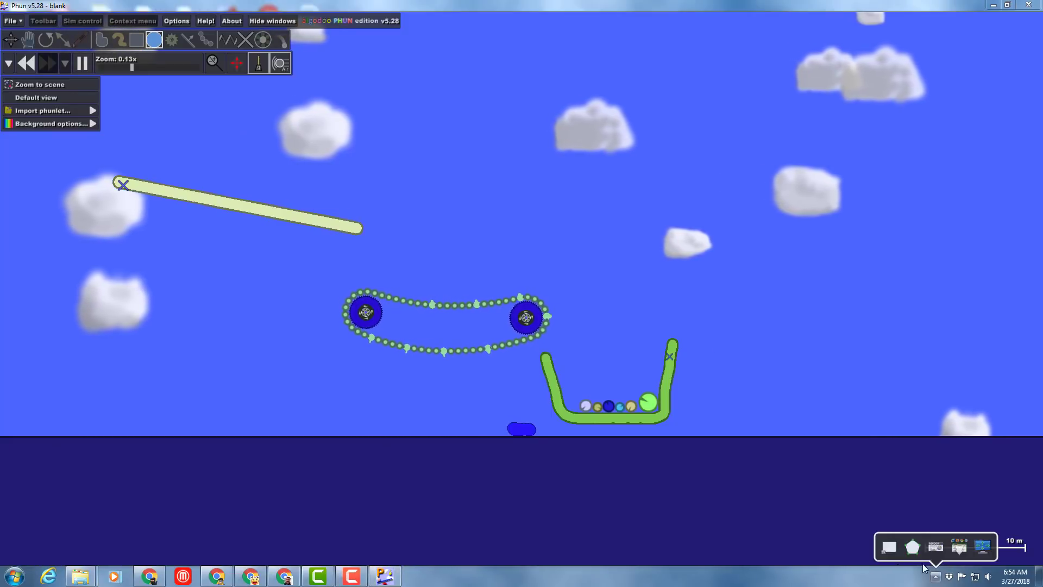
left_click(889, 547)
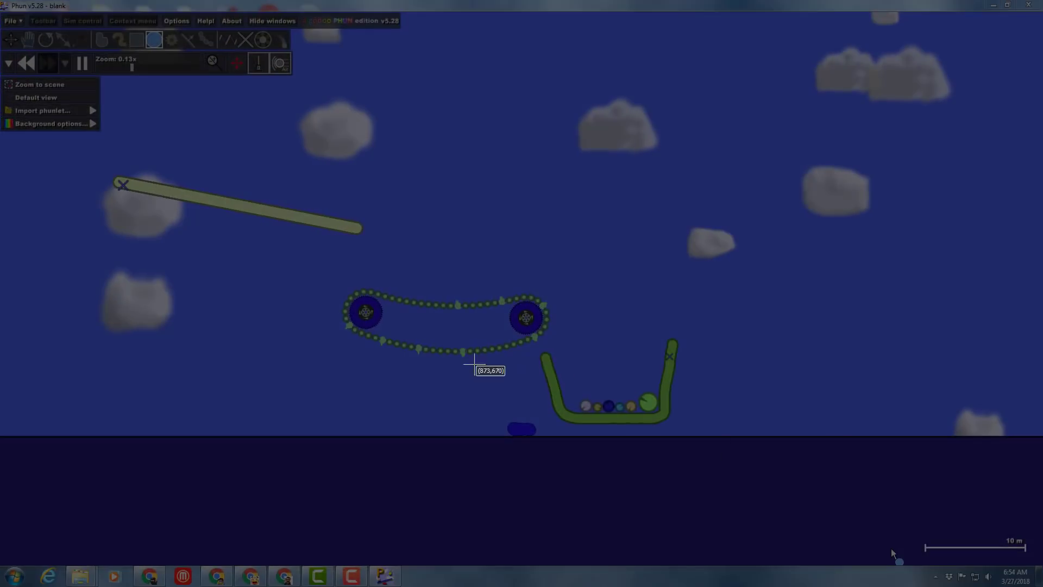
left_click_drag(280, 177, 695, 428)
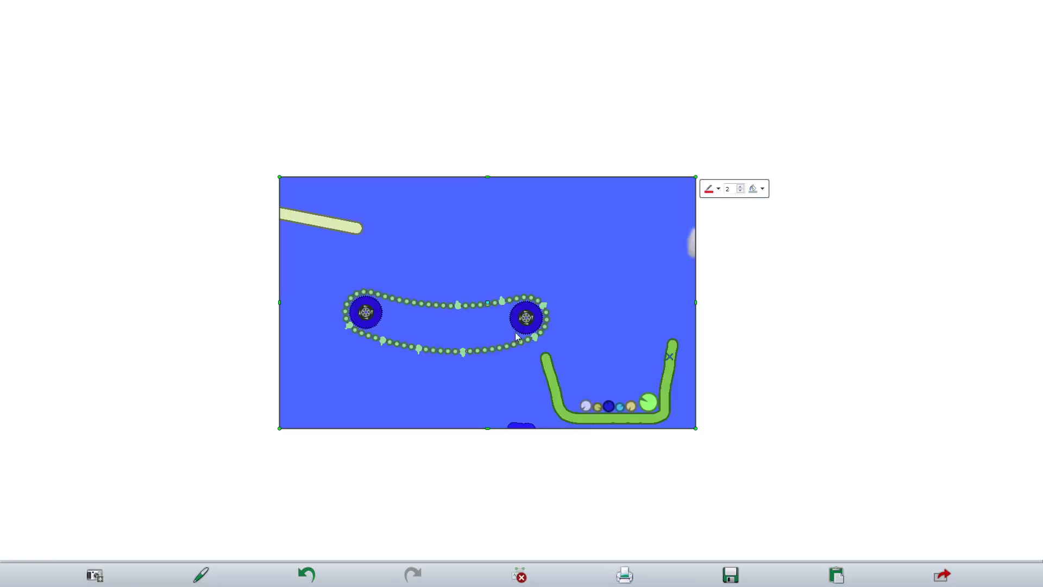
left_click(730, 575)
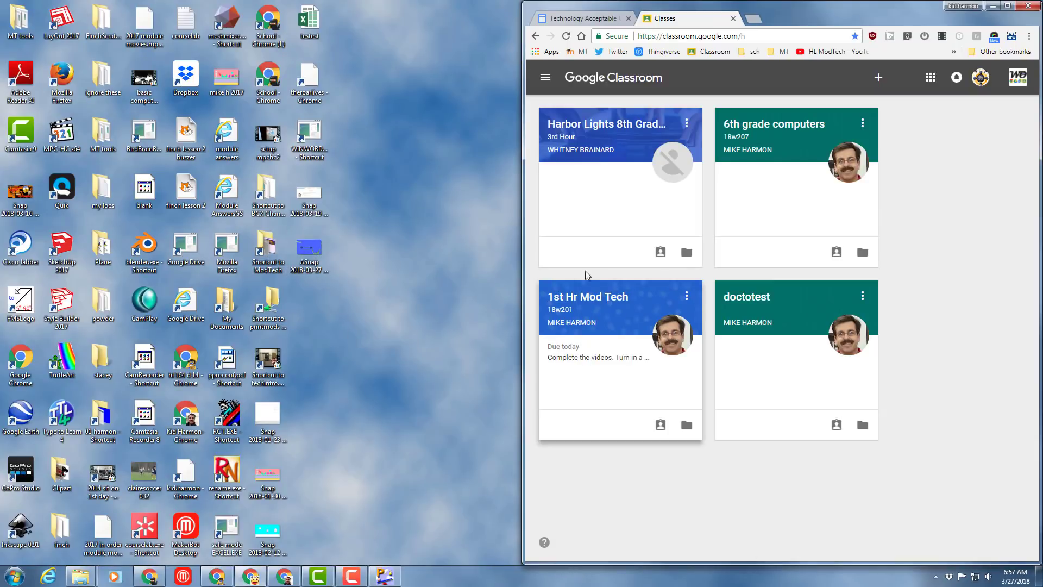
- In 1st Hr Mod Tech, attach 'ASnap 2018-03-27 at 06.54.20.png' to the conveyor assignment and turn it in
left_click(577, 303)
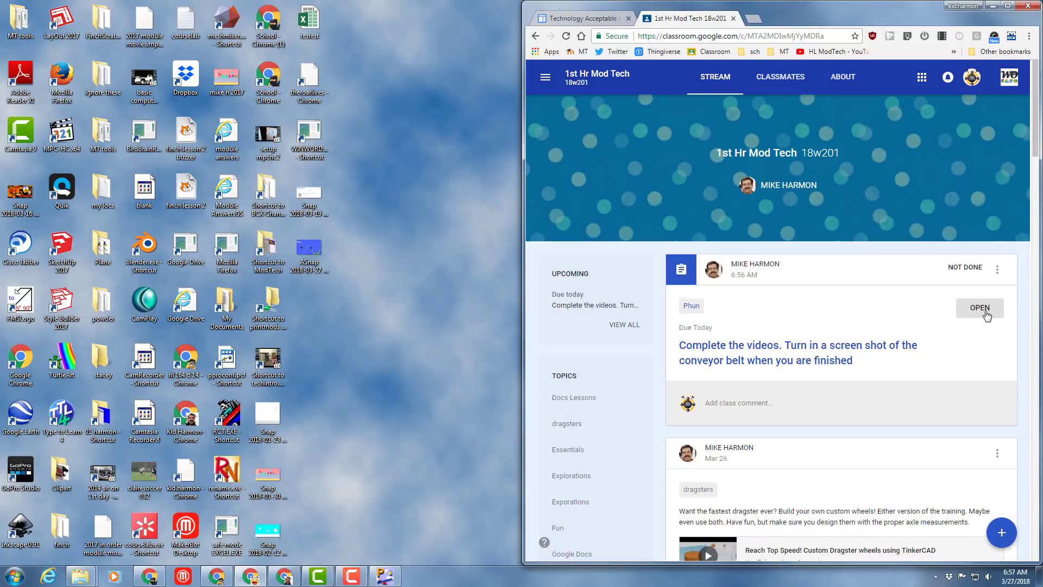
left_click(986, 313)
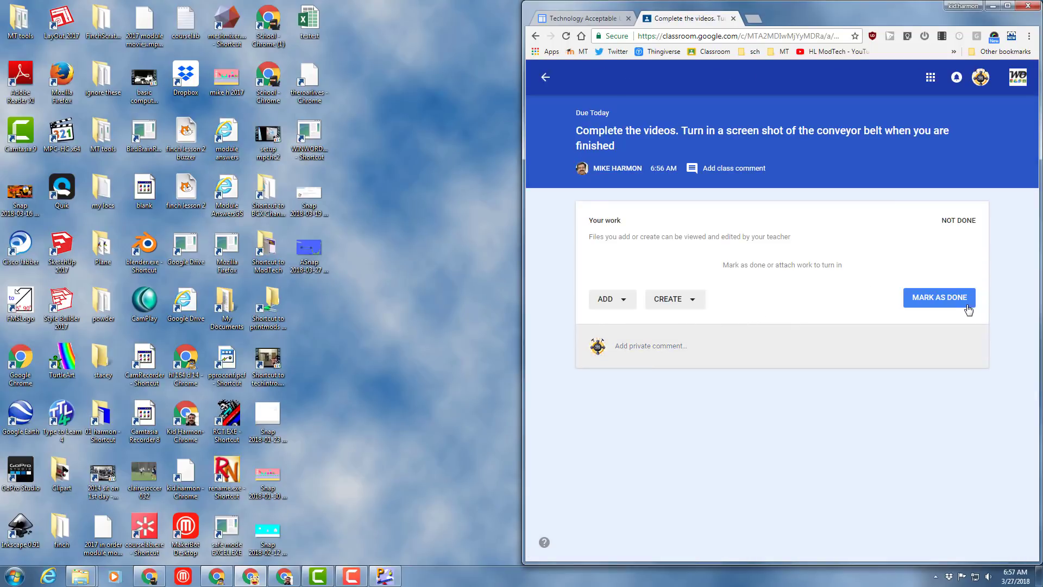
left_click(591, 305)
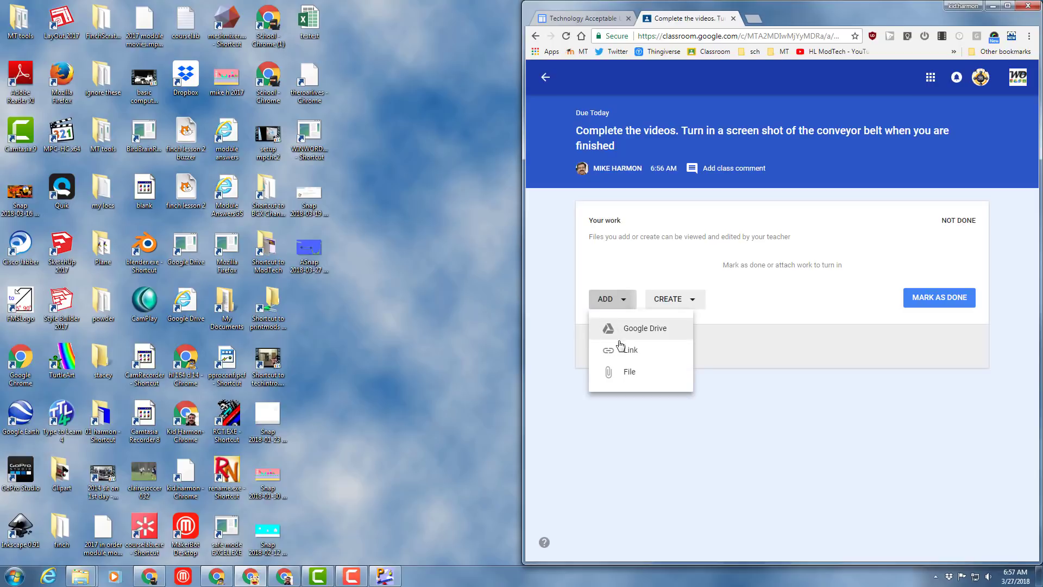
left_click(625, 374)
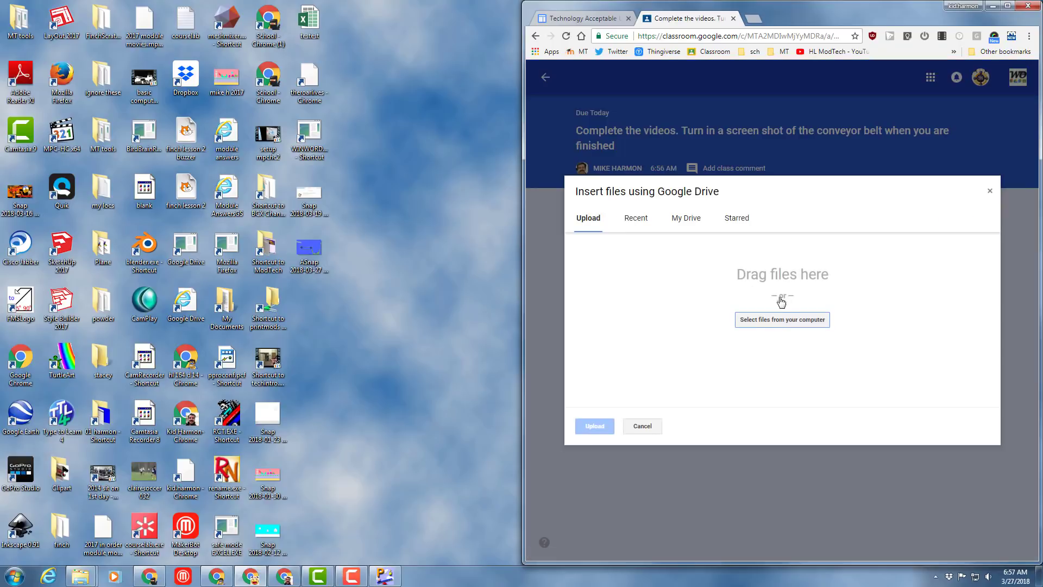
left_click_drag(308, 256, 706, 239)
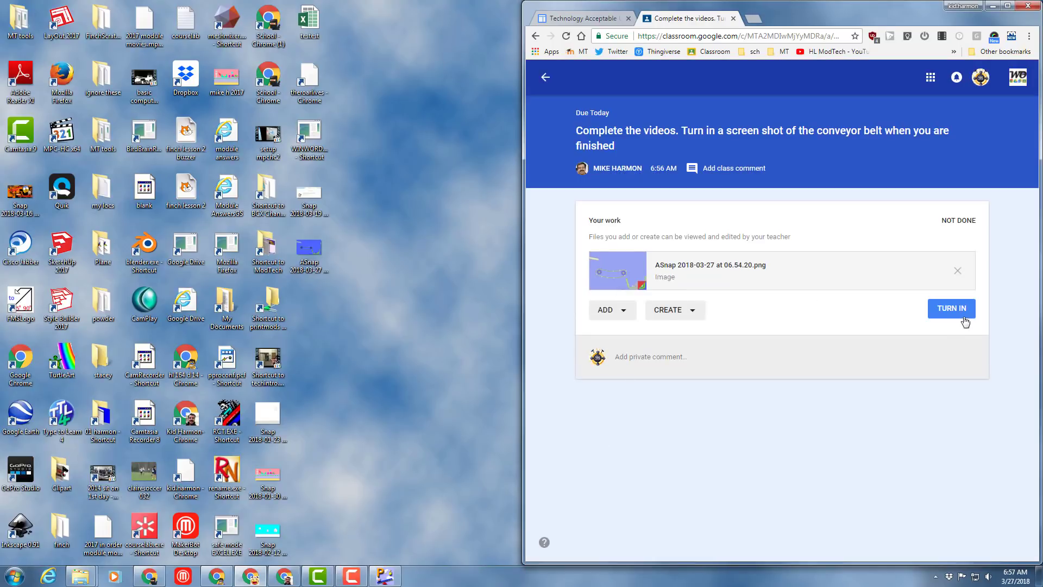
left_click(951, 309)
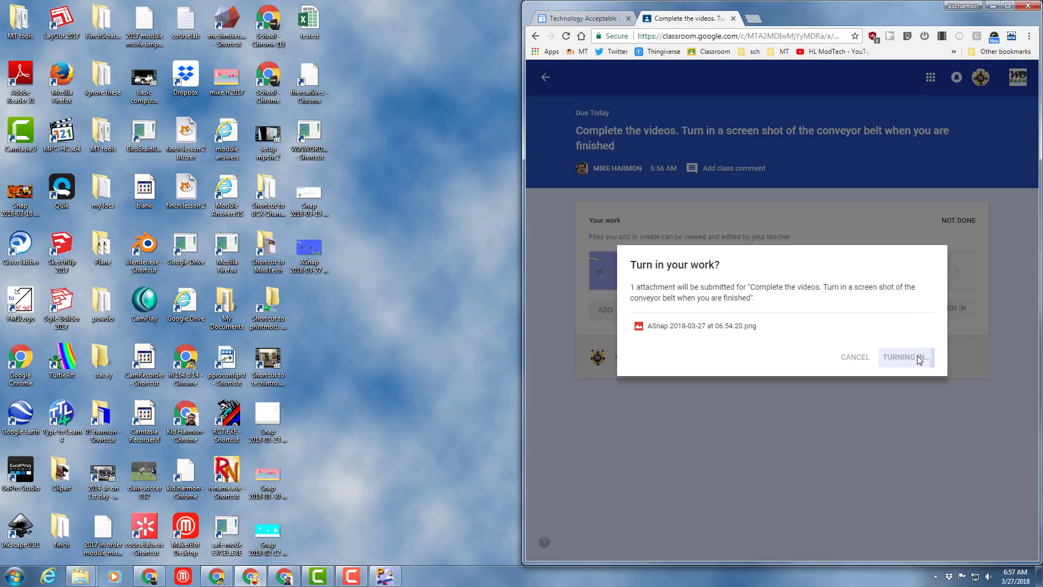